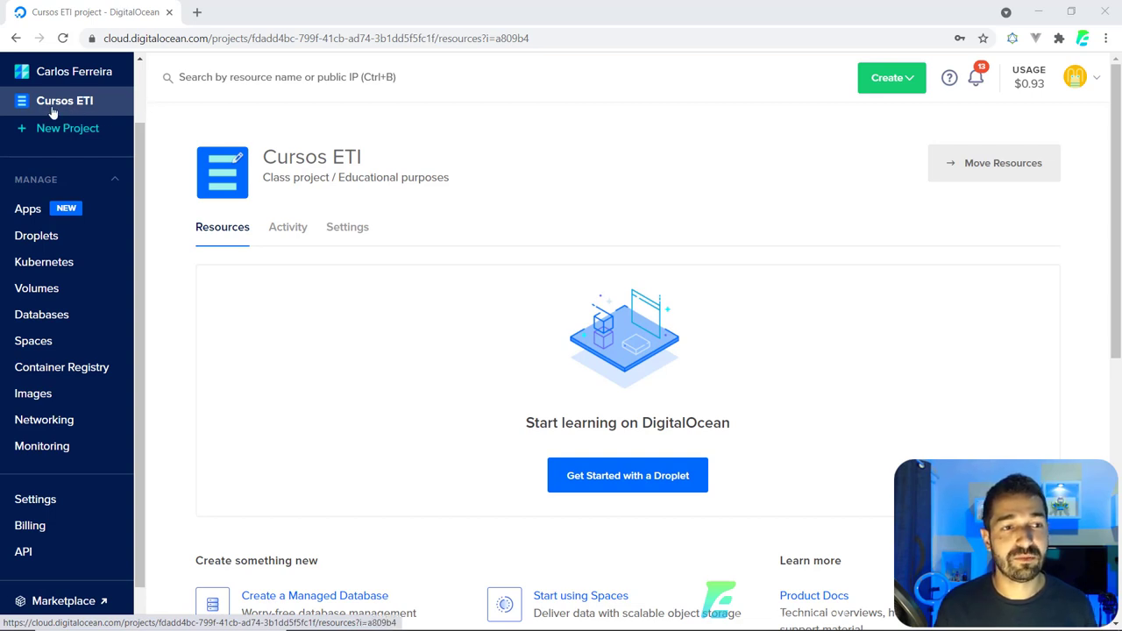
# Step: Start creating a Droplet in the Cursos ETI project and check the available Ubuntu versions
pyautogui.click(640, 489)
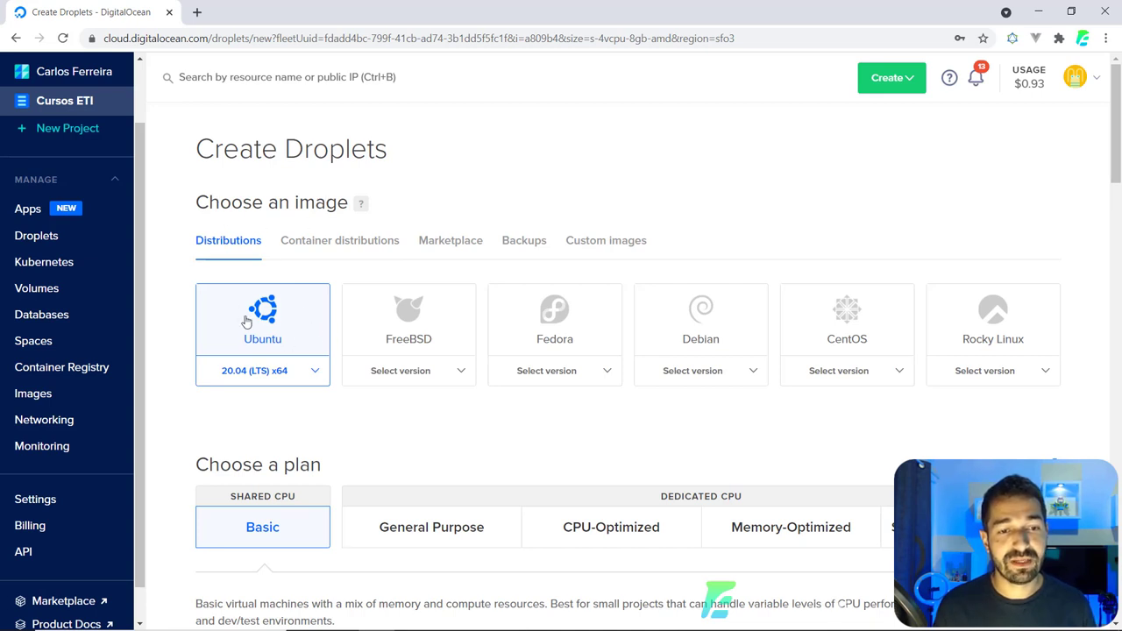
pyautogui.click(318, 375)
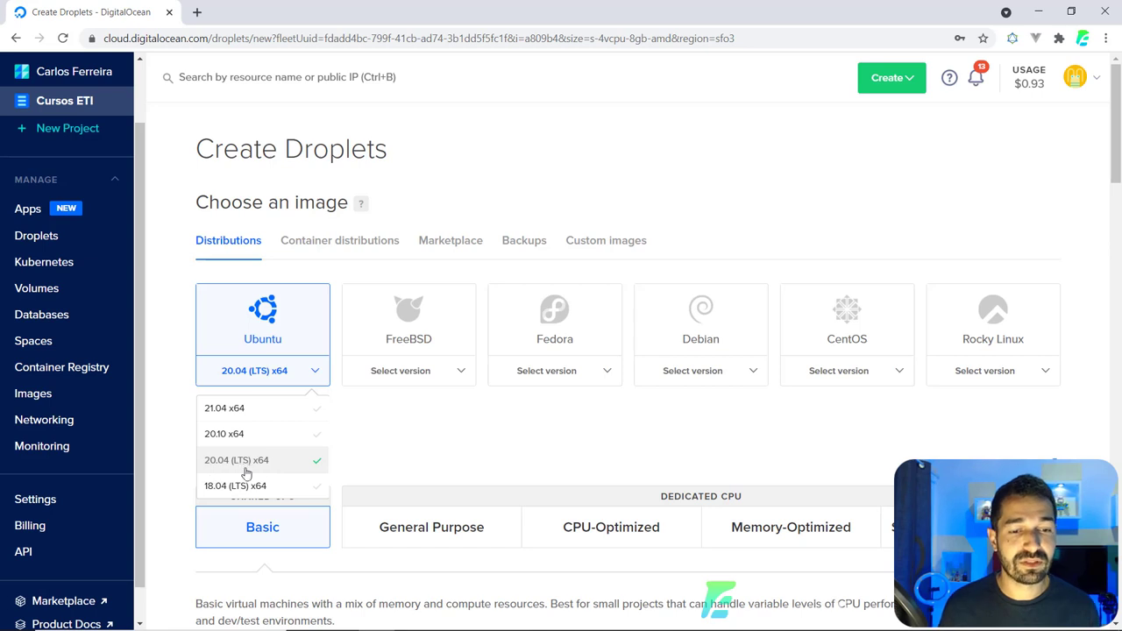
pyautogui.click(409, 453)
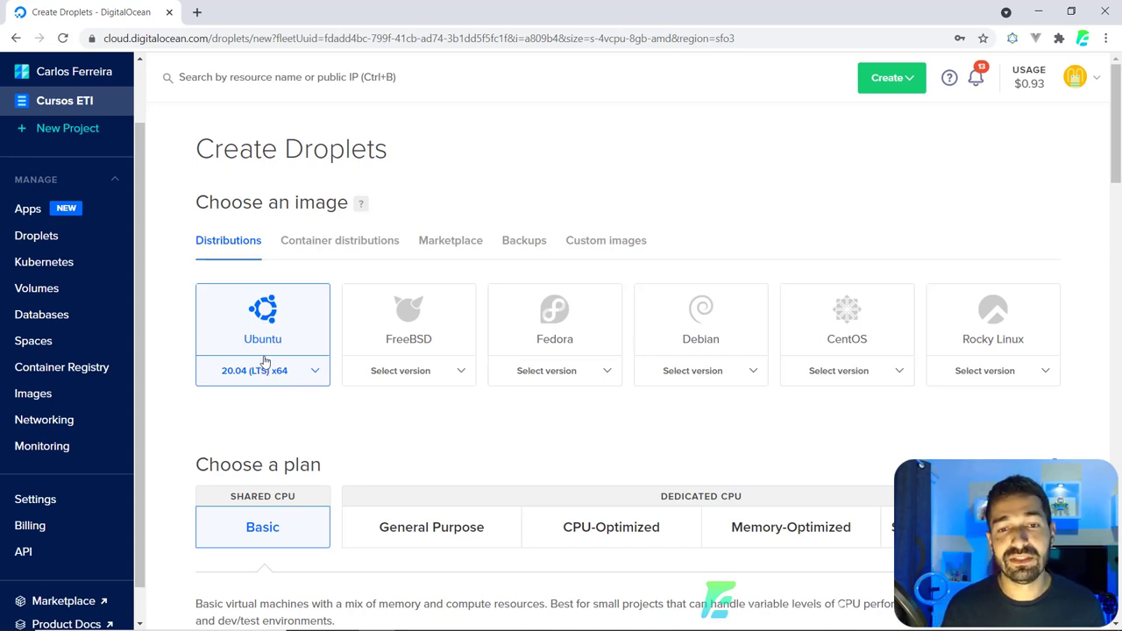
# Step: Choose the Docker 19.03.12 on Ubuntu 20.04 marketplace image and look at its application details
pyautogui.click(323, 253)
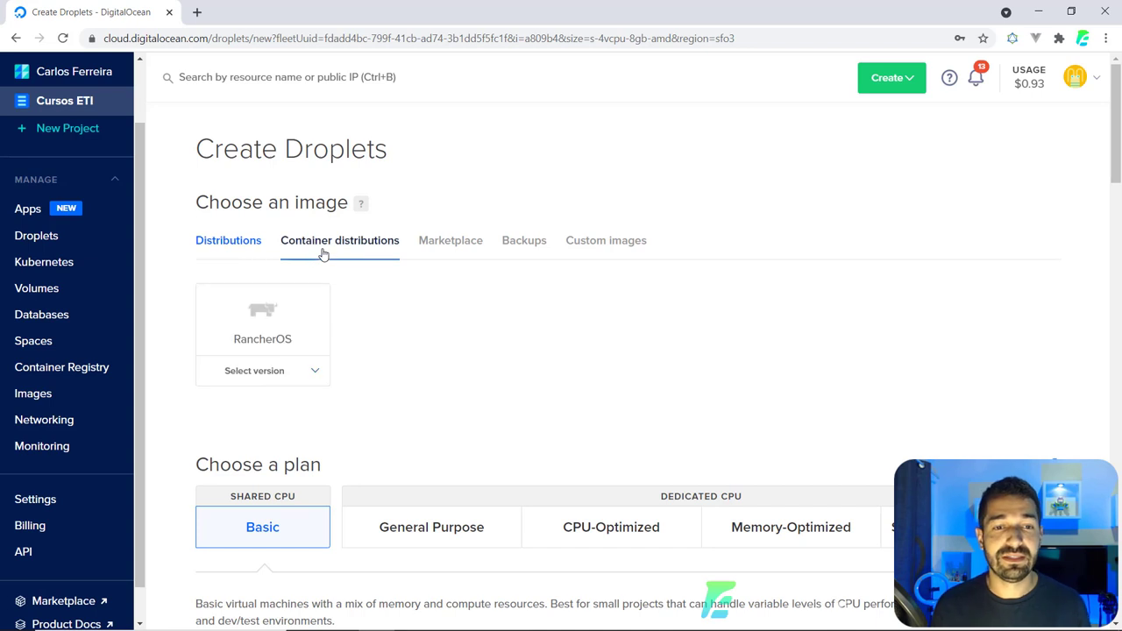
pyautogui.click(449, 250)
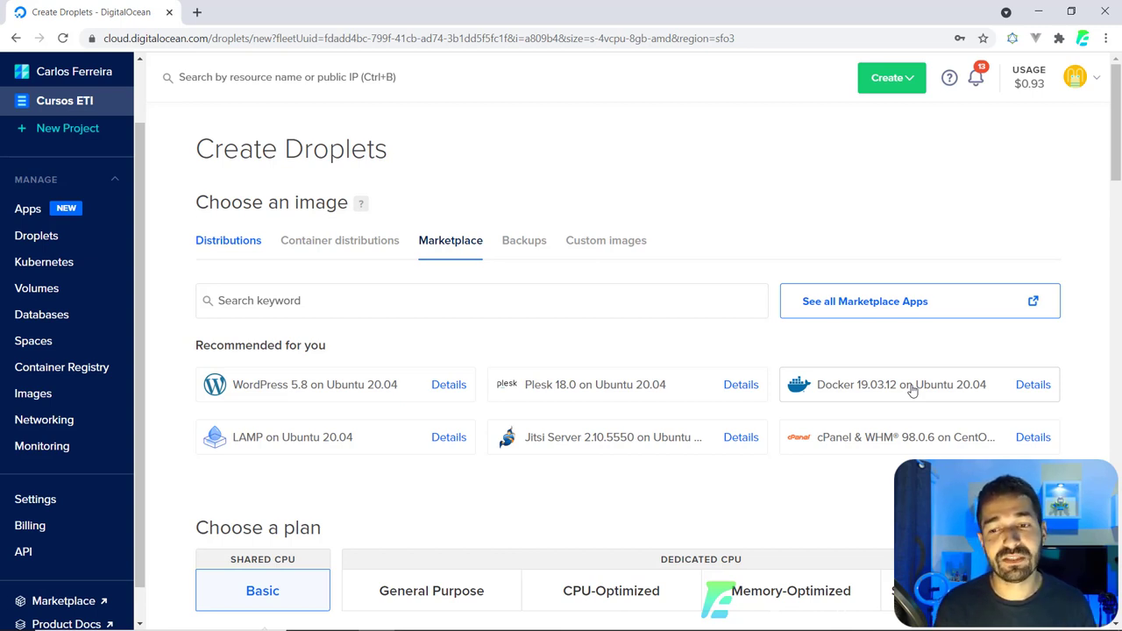
pyautogui.click(912, 391)
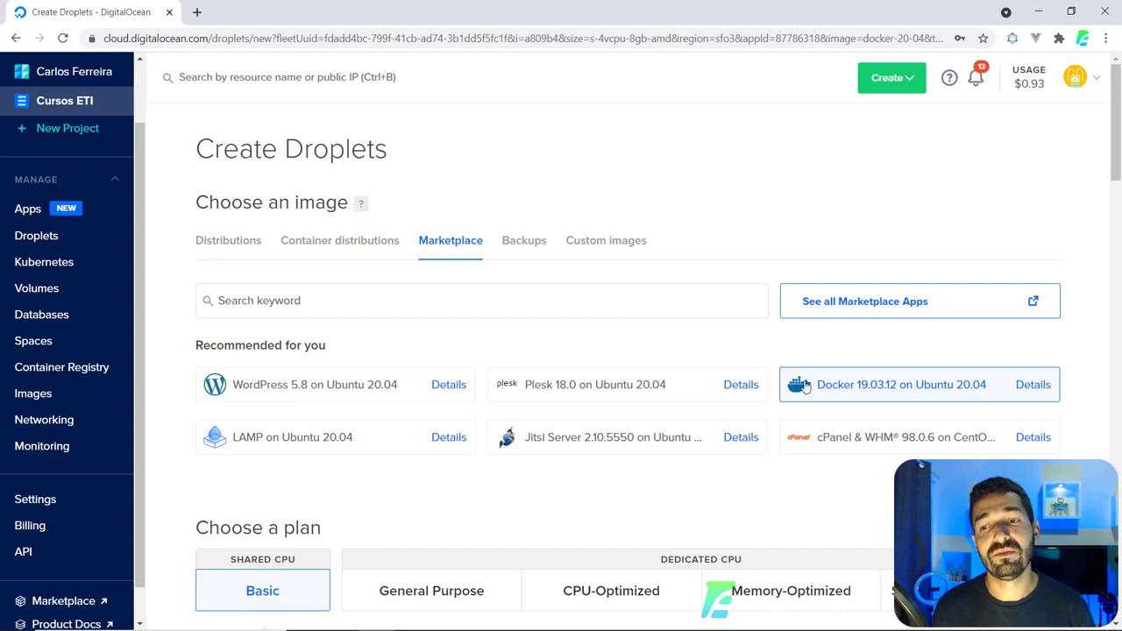
pyautogui.click(1044, 386)
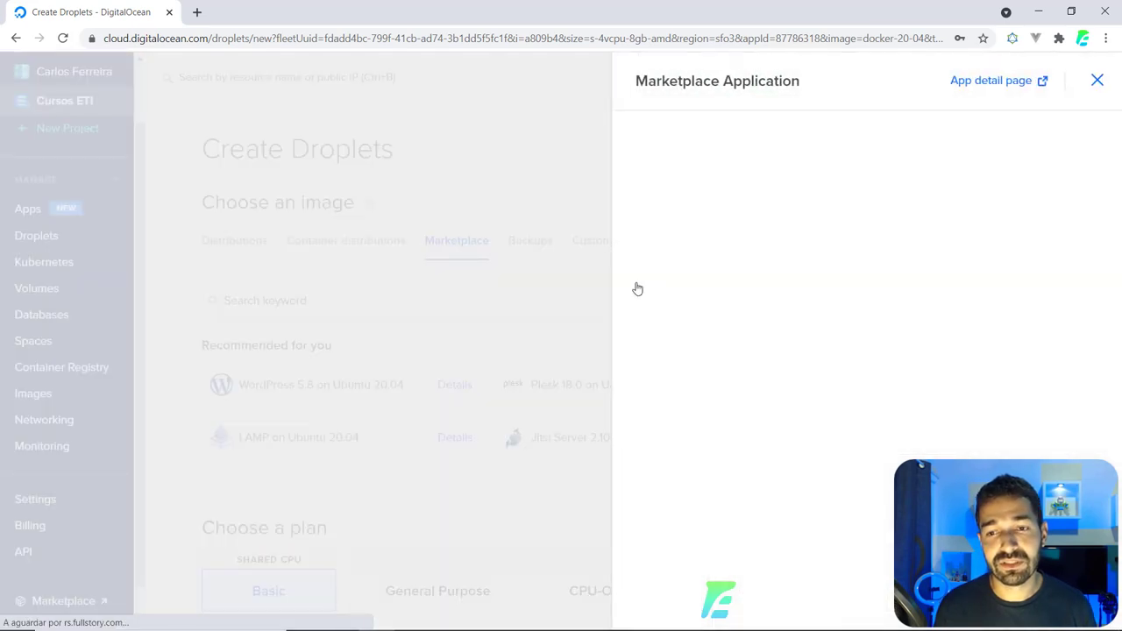
pyautogui.click(1096, 81)
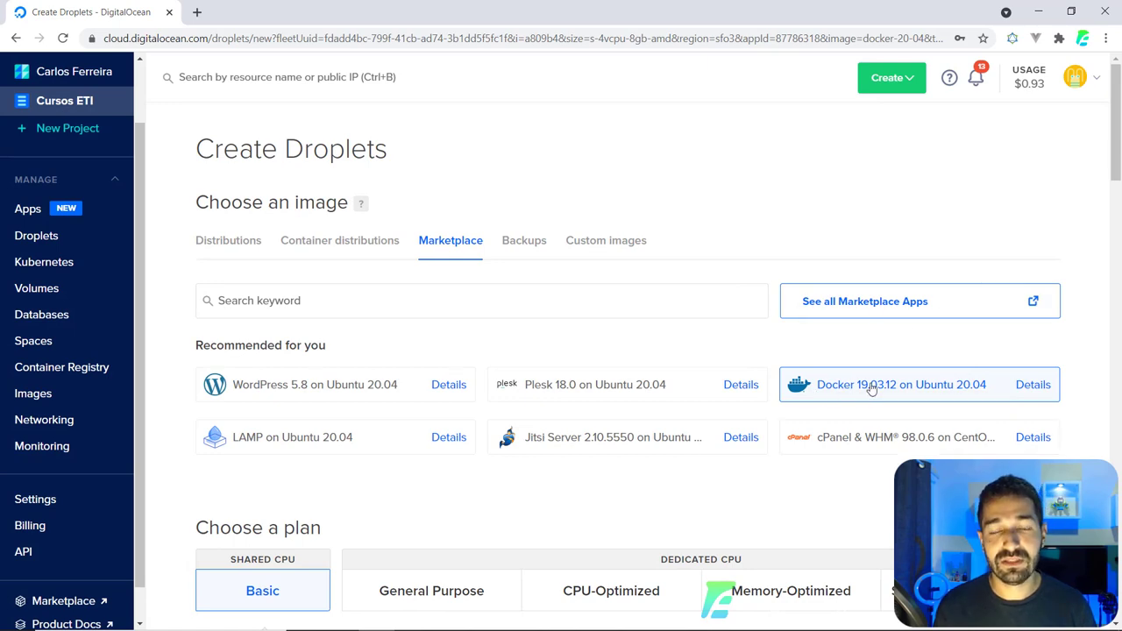
# Step: Set the Basic plan to Regular Intel with SSD at $5/mo with 1 GB, 1 CPU and a 25 GB disk
pyautogui.scroll(-3, 871, 388)
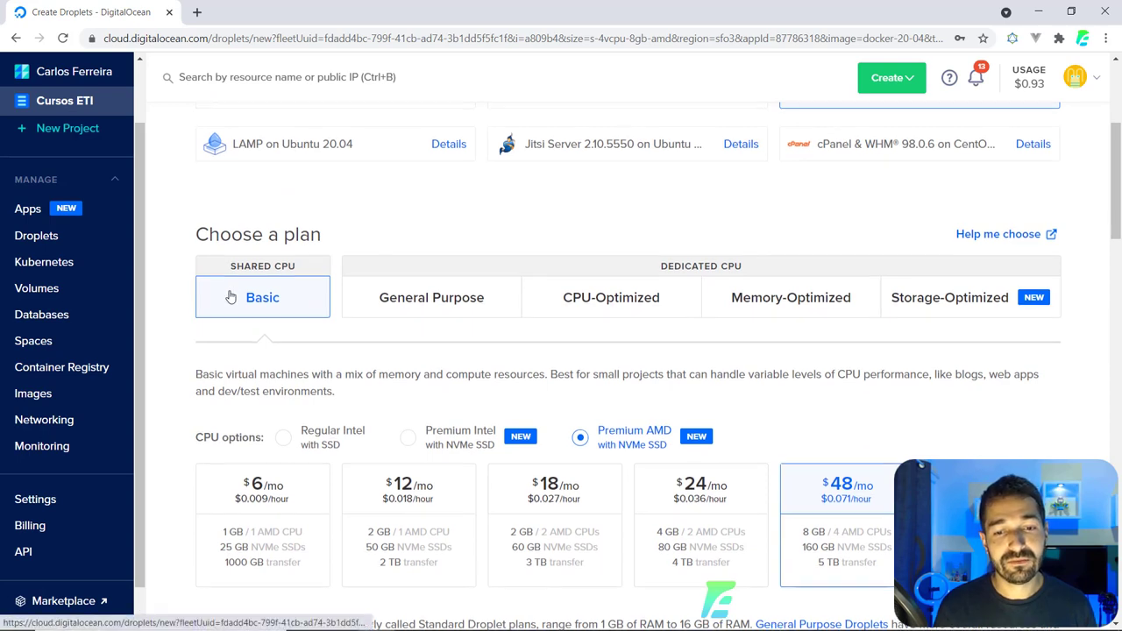
pyautogui.scroll(-1, 231, 294)
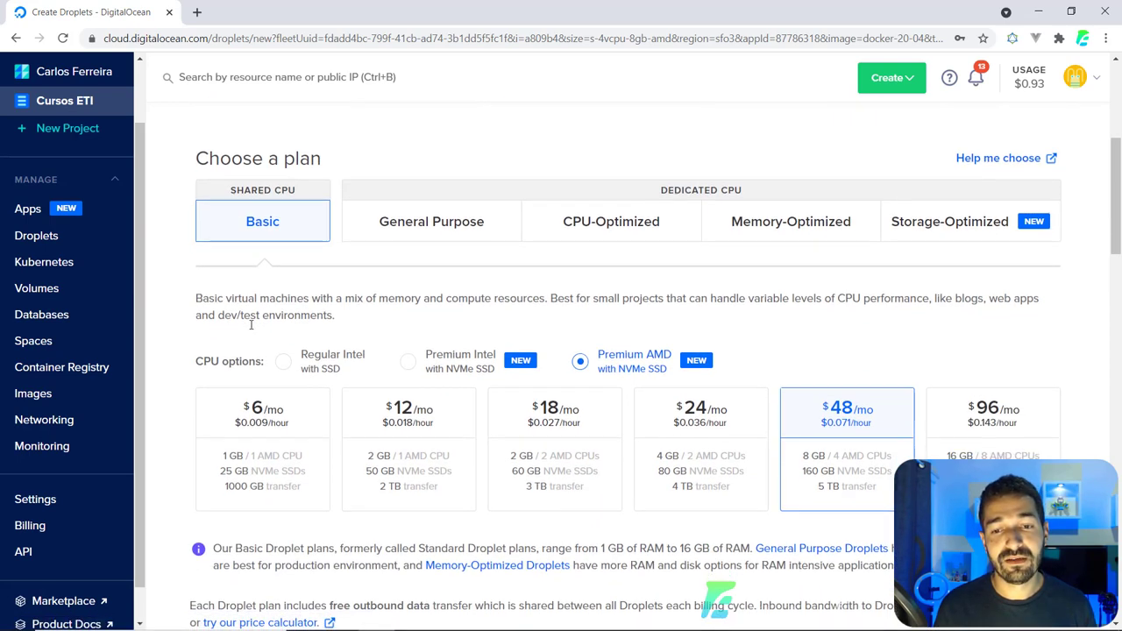
pyautogui.scroll(-1, 250, 322)
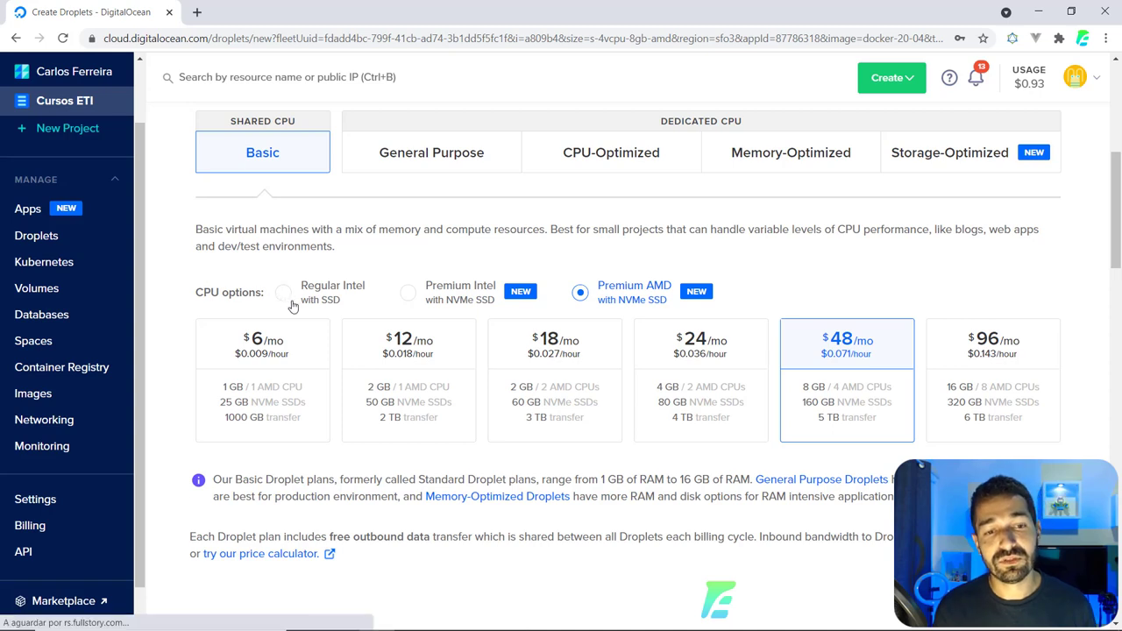
pyautogui.click(282, 294)
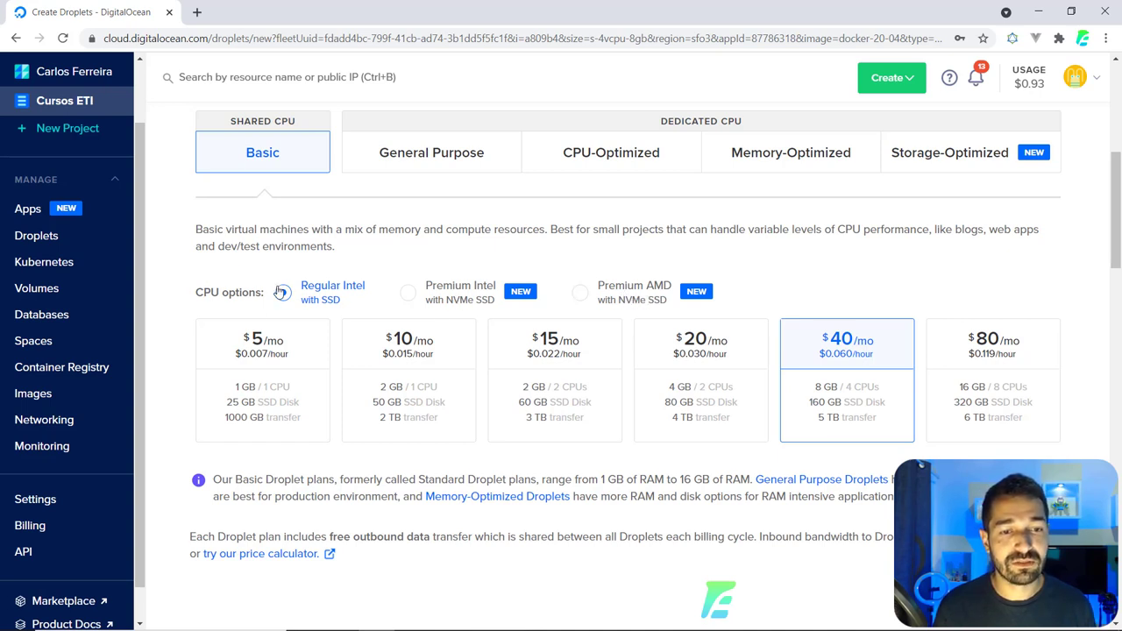
pyautogui.click(271, 351)
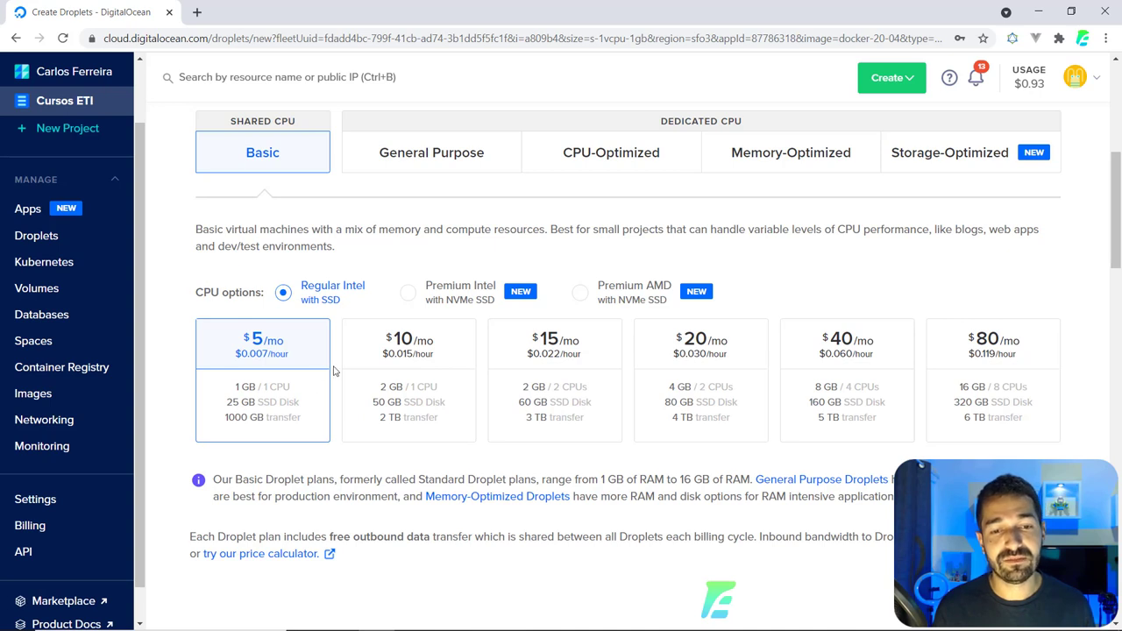
pyautogui.click(424, 360)
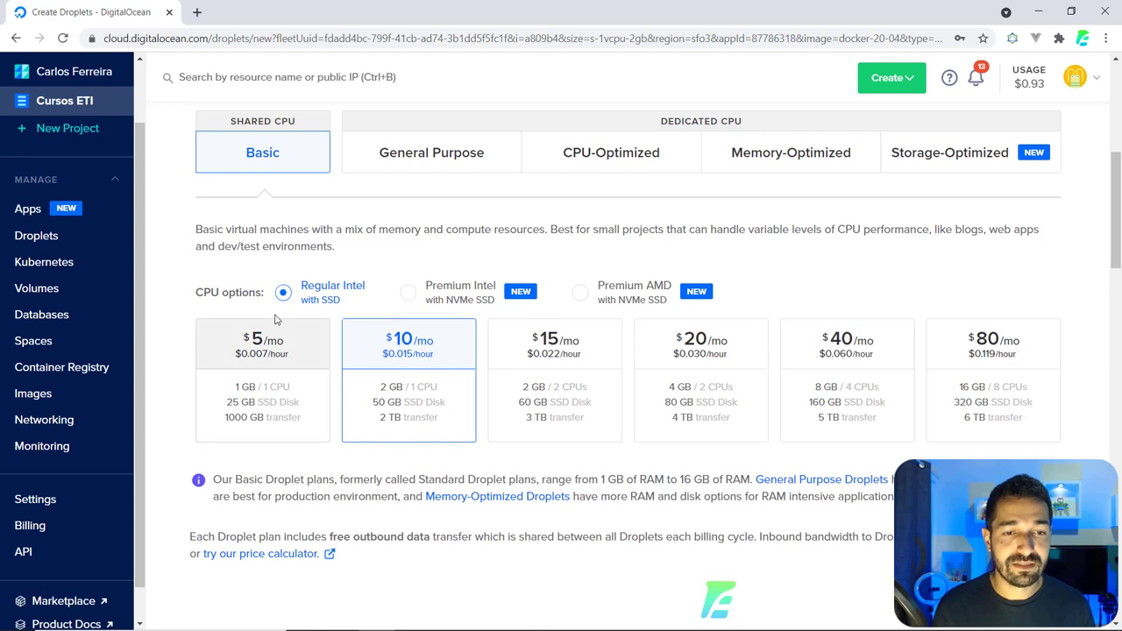
pyautogui.click(254, 377)
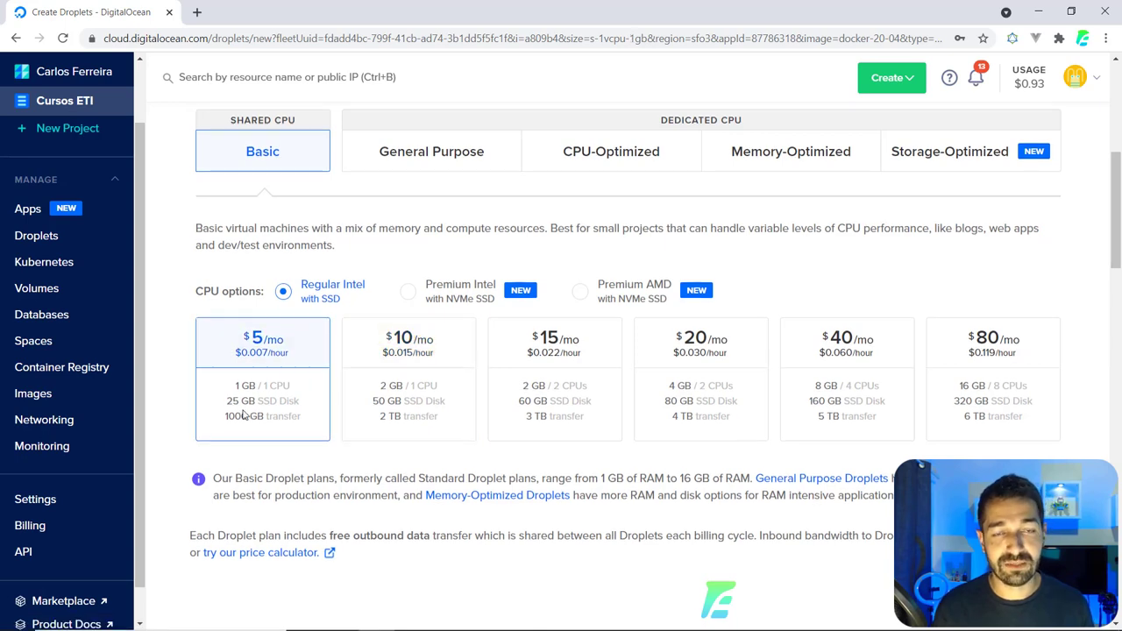
pyautogui.scroll(-2, 244, 416)
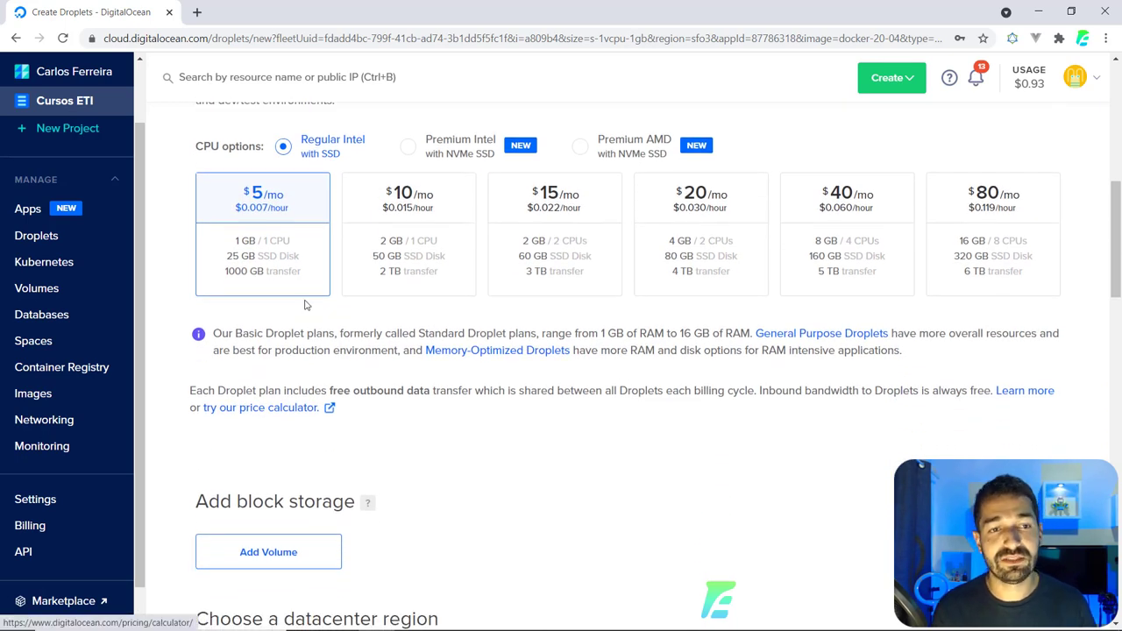
pyautogui.click(270, 232)
# Step: Add a block storage volume to the Droplet and compare its size and configuration options with the plan's disk
pyautogui.scroll(-2, 246, 326)
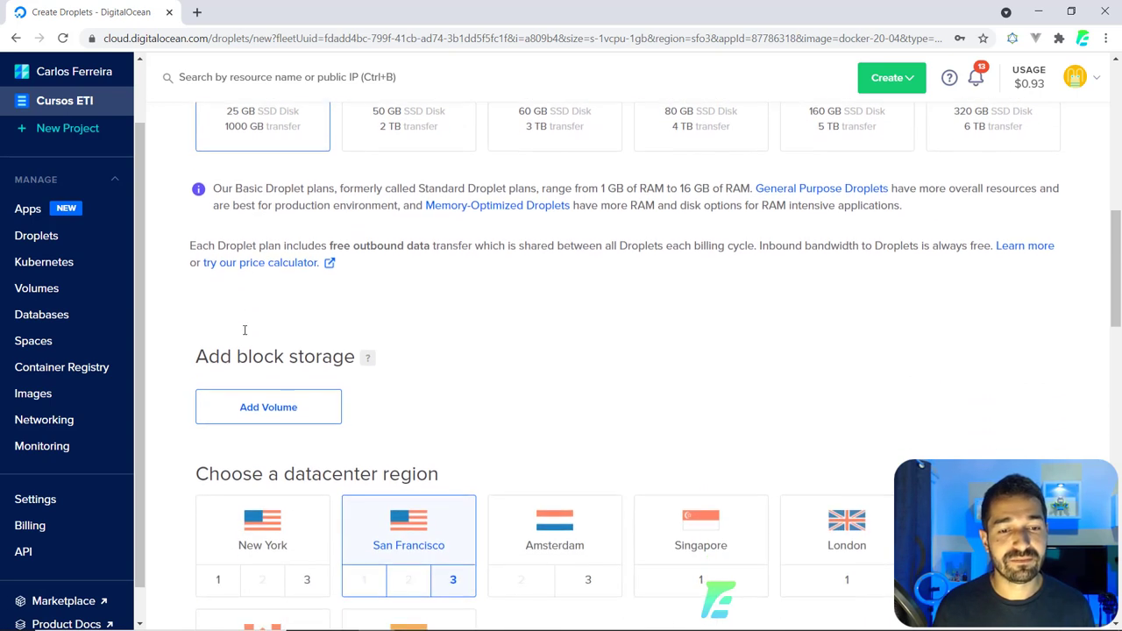
pyautogui.click(298, 412)
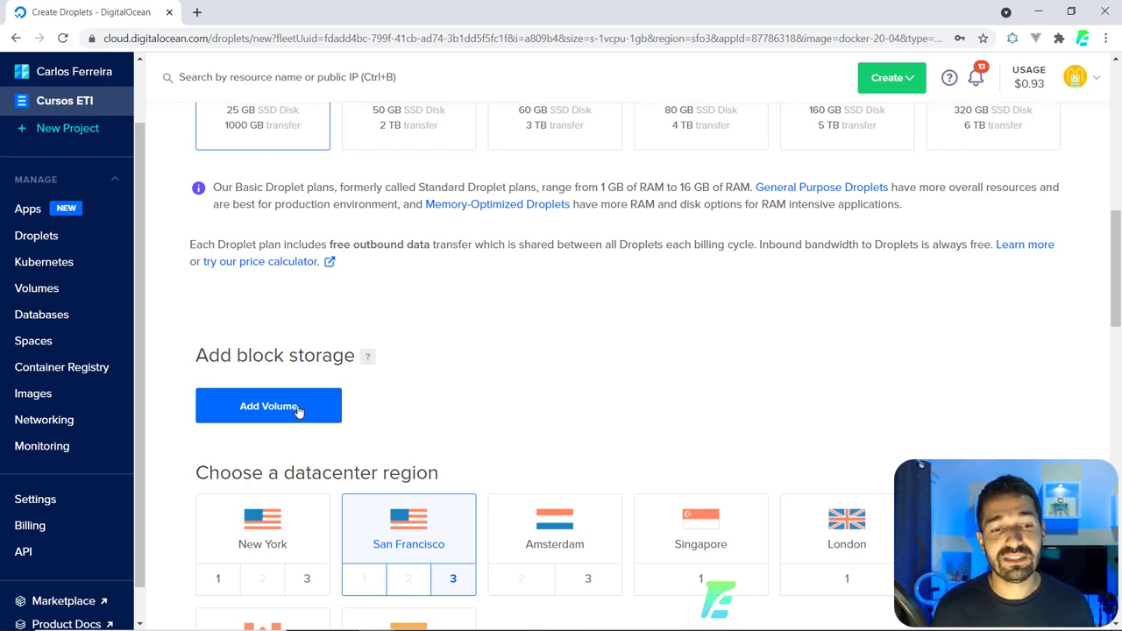
pyautogui.click(298, 408)
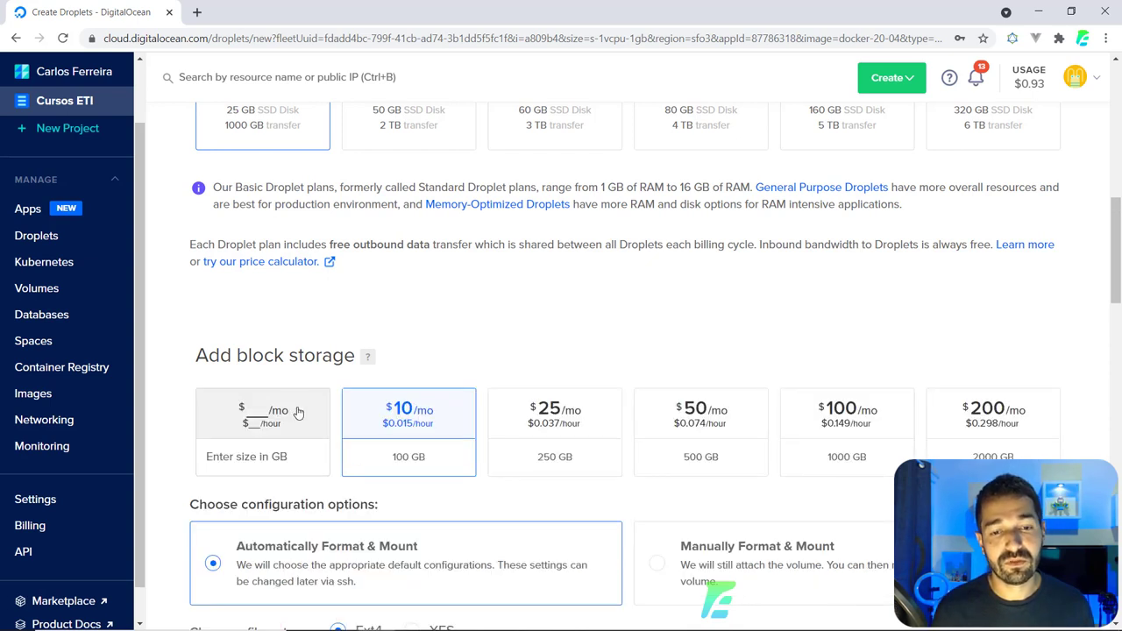
pyautogui.scroll(-1, 334, 359)
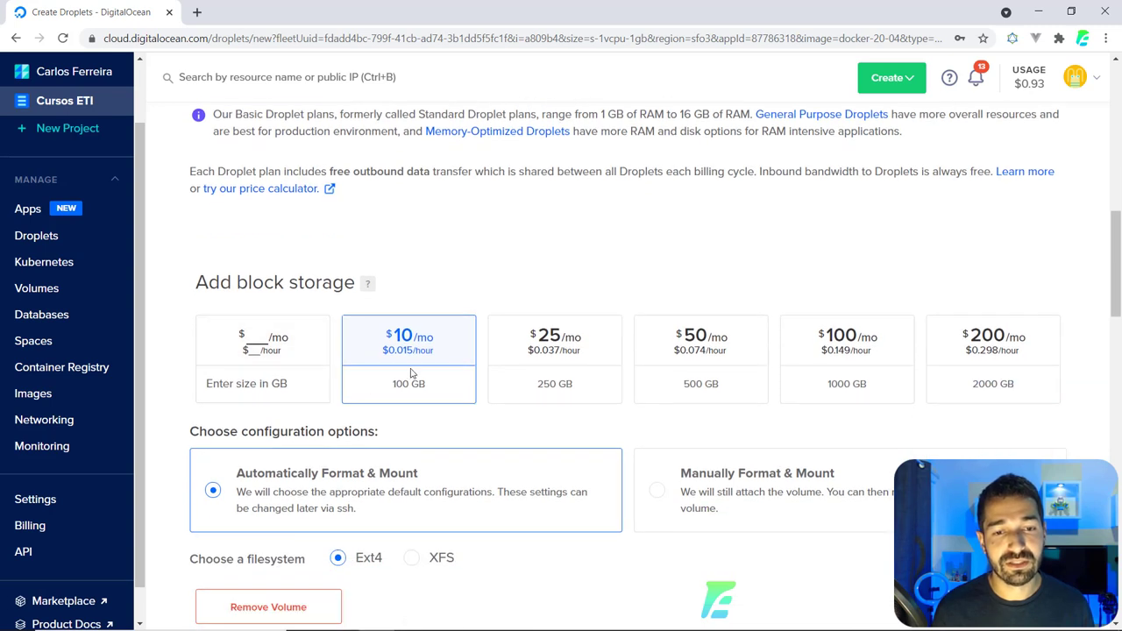
pyautogui.scroll(-1, 422, 351)
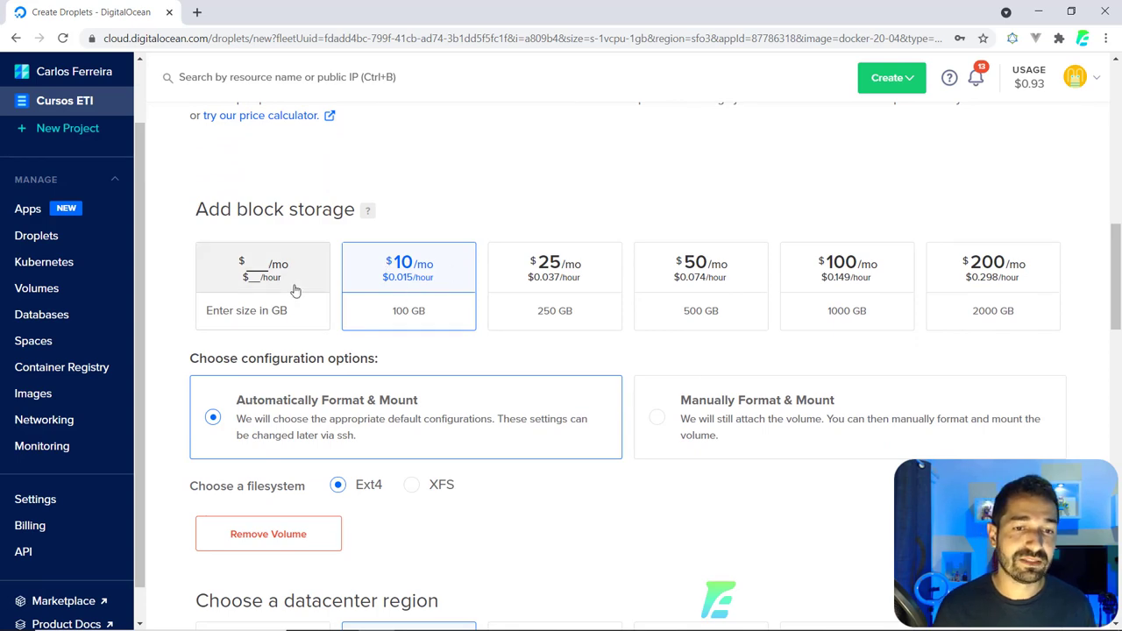
pyautogui.scroll(2, 298, 294)
pyautogui.scroll(2, 250, 238)
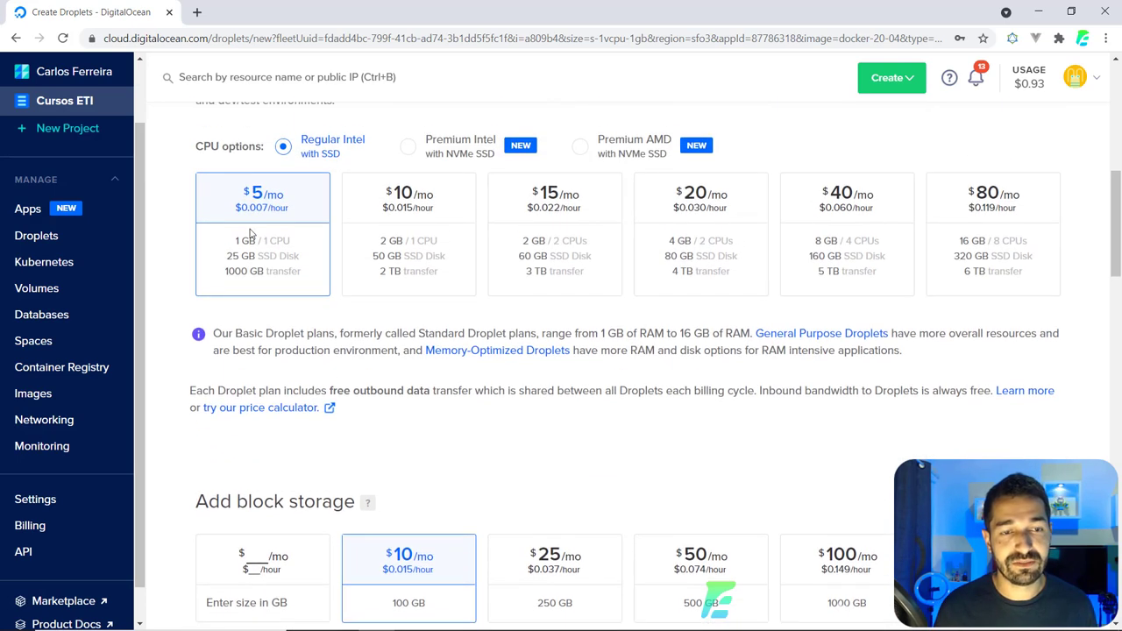
# Step: Try a custom block storage size of 50 GB, clear it and remove the volume
pyautogui.scroll(-2, 351, 351)
pyautogui.click(275, 434)
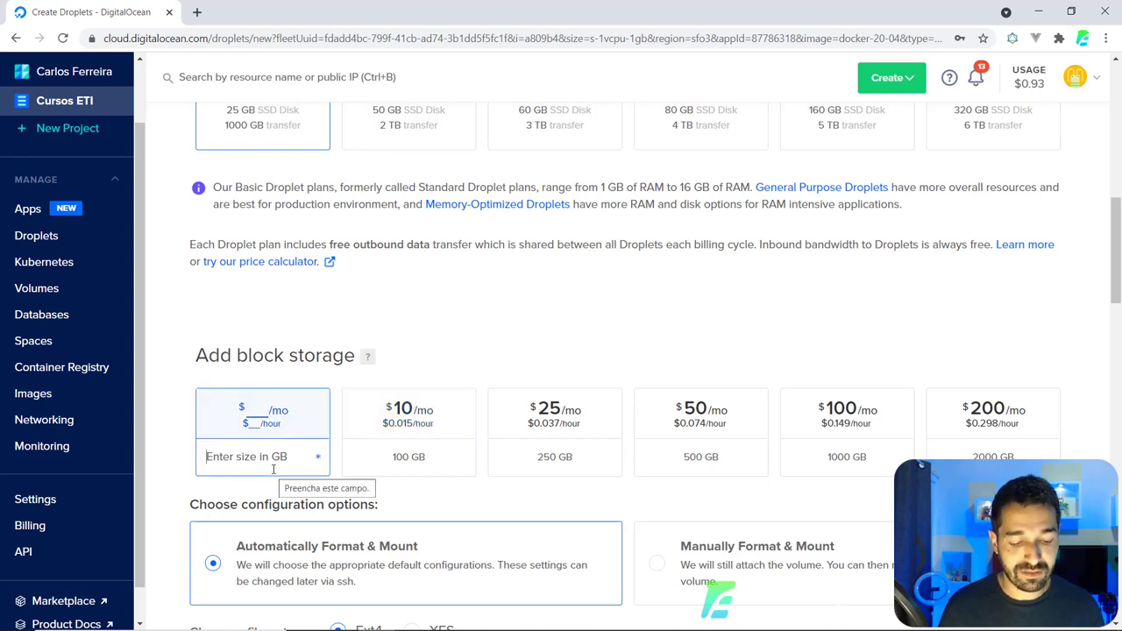
pyautogui.write('50')
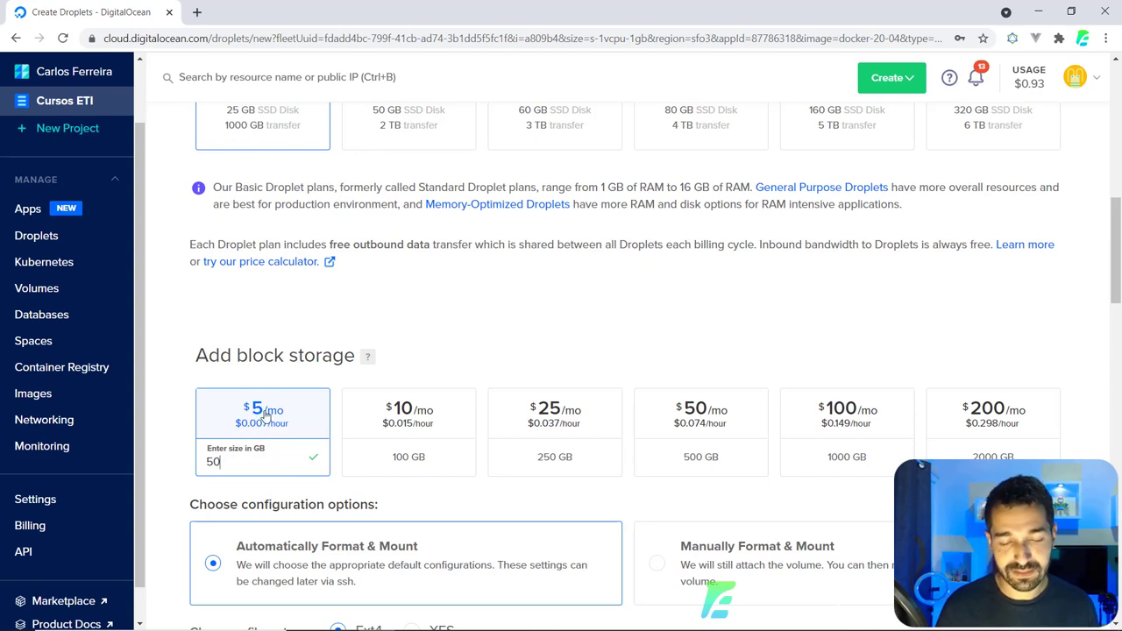
pyautogui.press('BackSpace')
pyautogui.press('BackSpace')
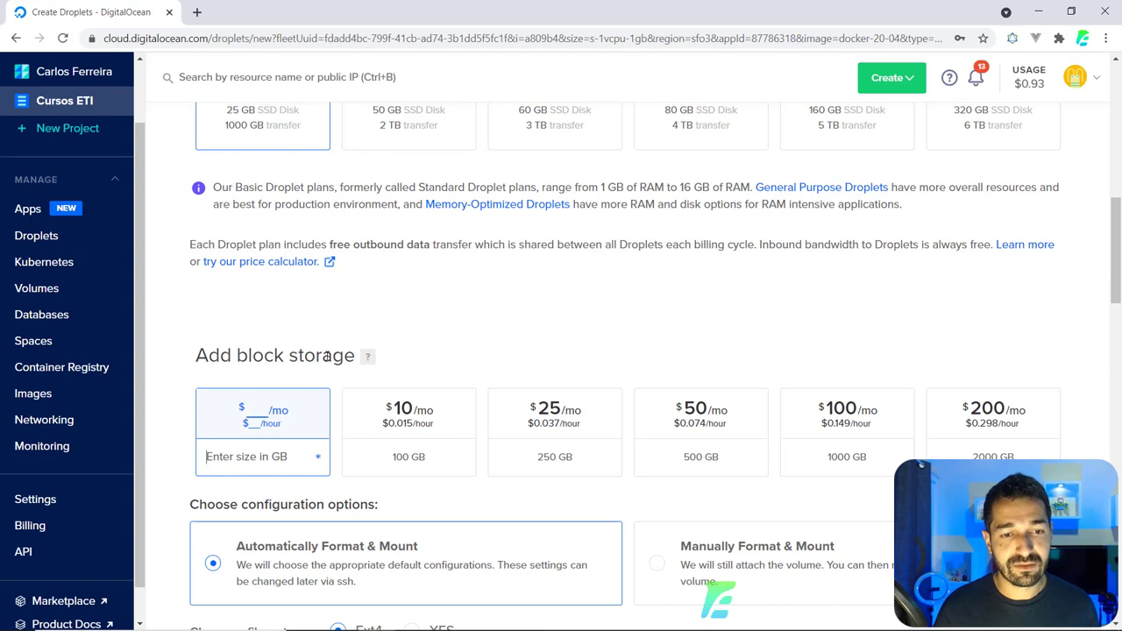
pyautogui.scroll(-2, 401, 361)
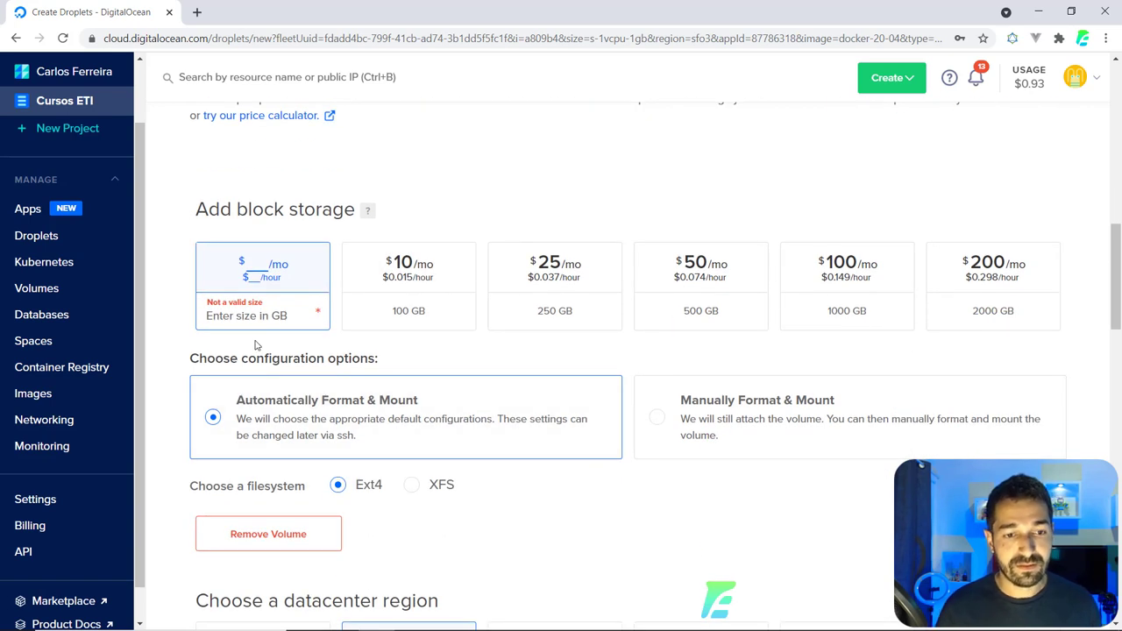
pyautogui.click(272, 537)
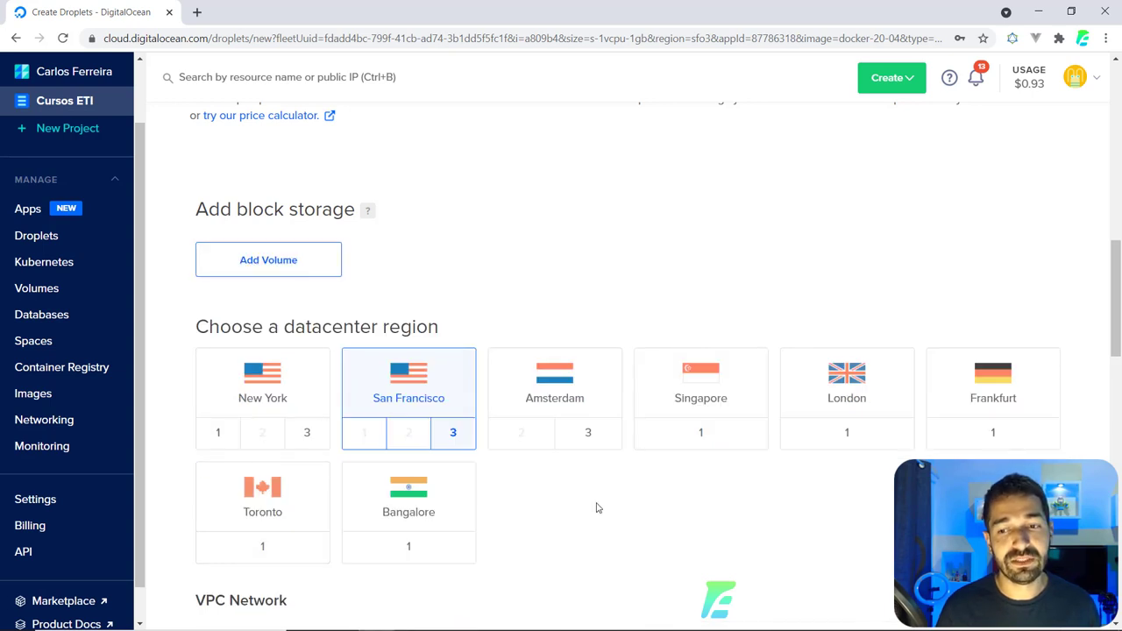
# Step: Review the Droplet's datacenter region, VPC network, additional options and authentication settings
pyautogui.scroll(-2, 403, 290)
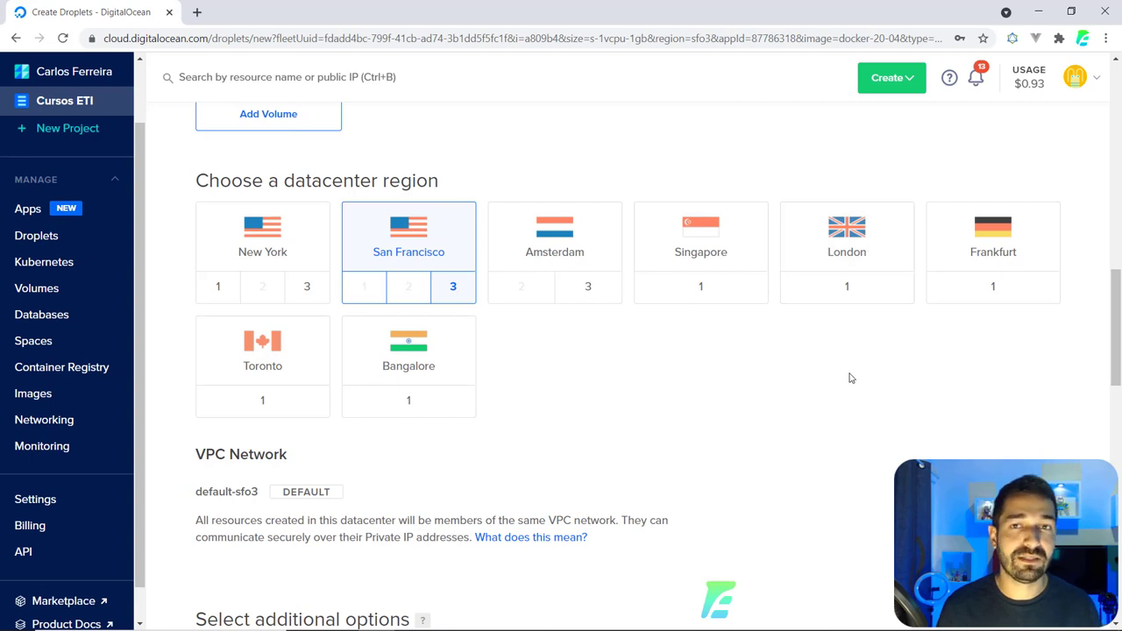
pyautogui.scroll(-3, 804, 383)
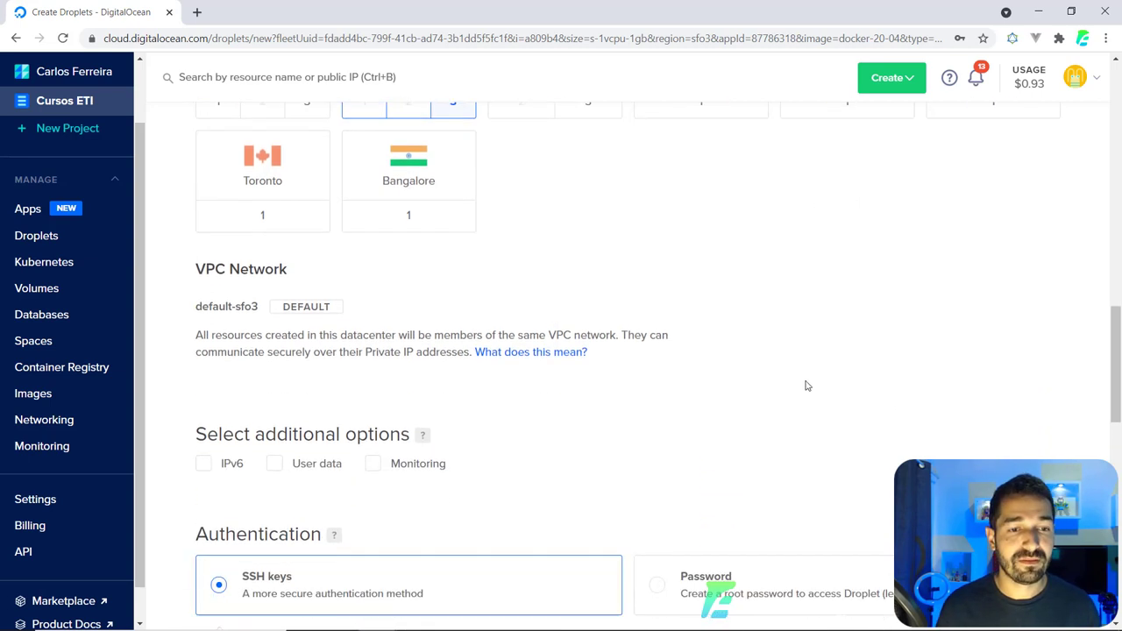
pyautogui.moveTo(204, 162); pyautogui.dragTo(273, 162)
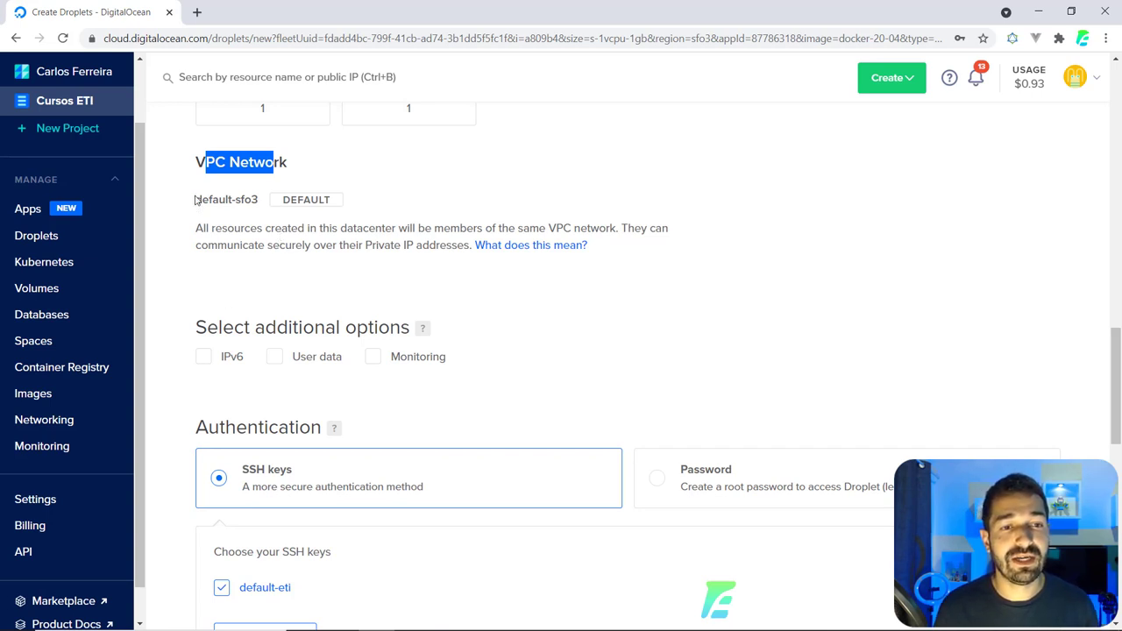
pyautogui.moveTo(196, 200); pyautogui.dragTo(252, 200)
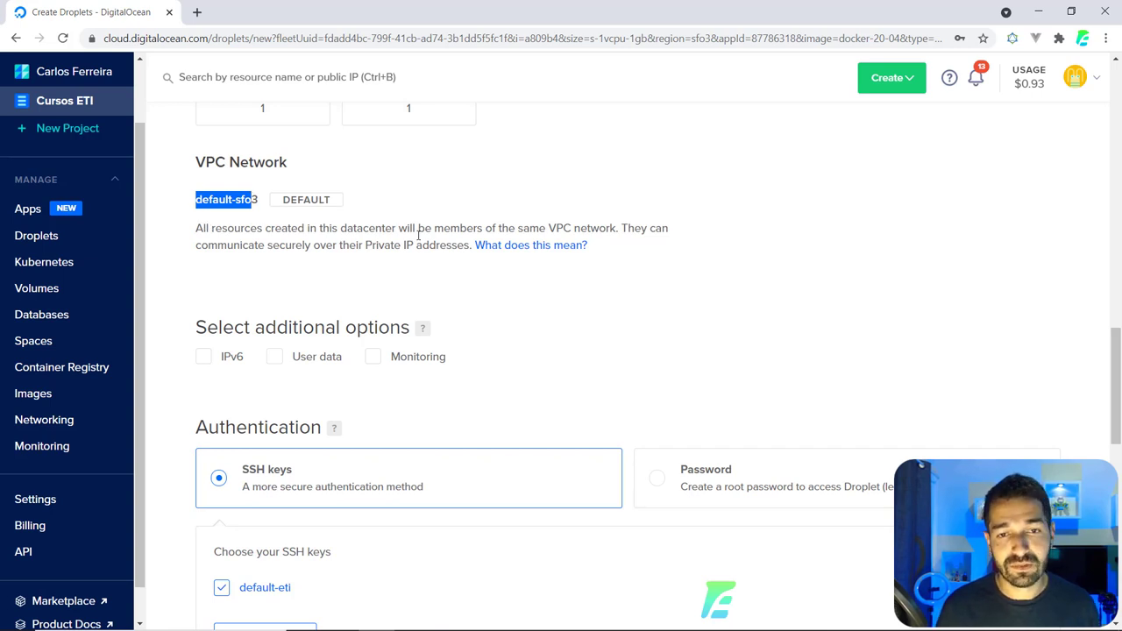
pyautogui.scroll(-2, 322, 288)
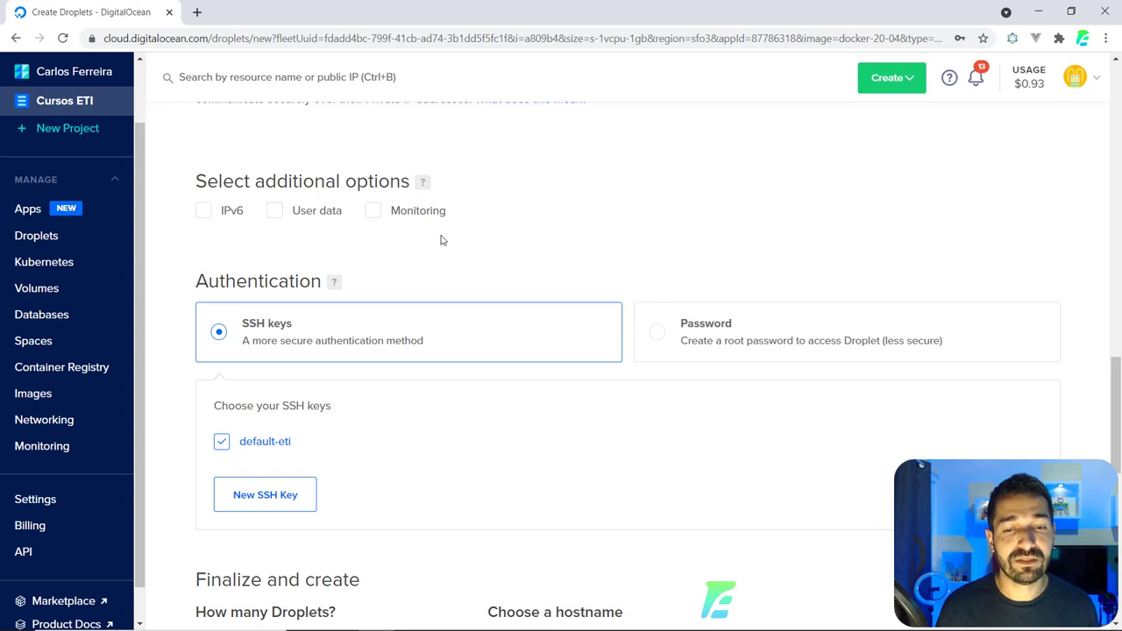
pyautogui.scroll(-2, 334, 199)
pyautogui.scroll(-1, 337, 211)
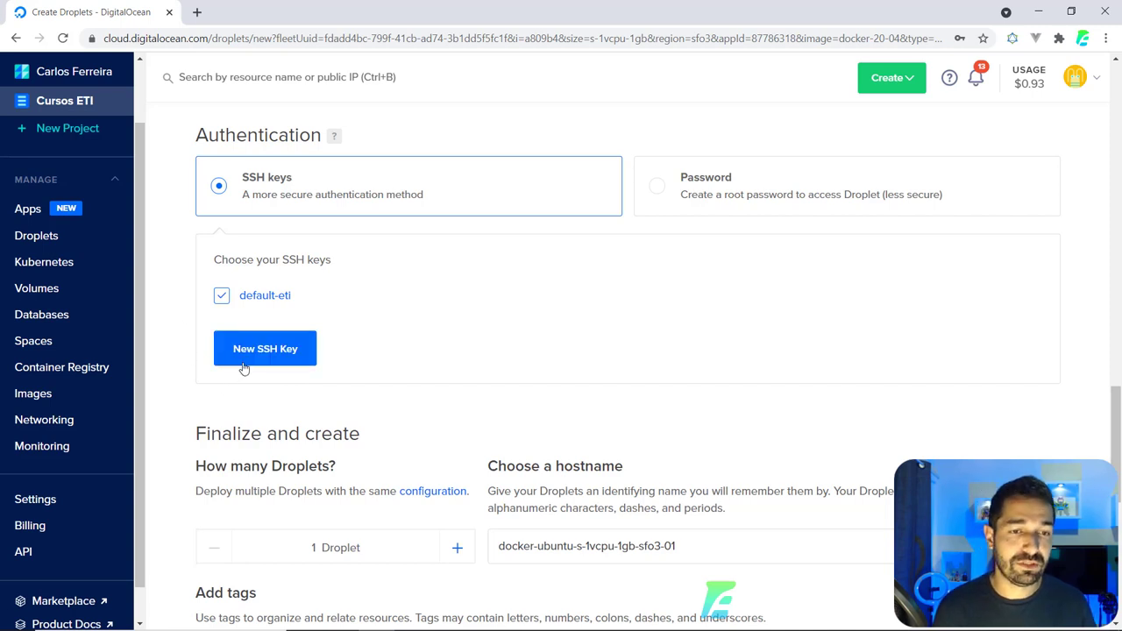
# Step: Start adding a new public SSH key, consult its key-pair instructions and copy the ssh-keygen command
pyautogui.click(295, 351)
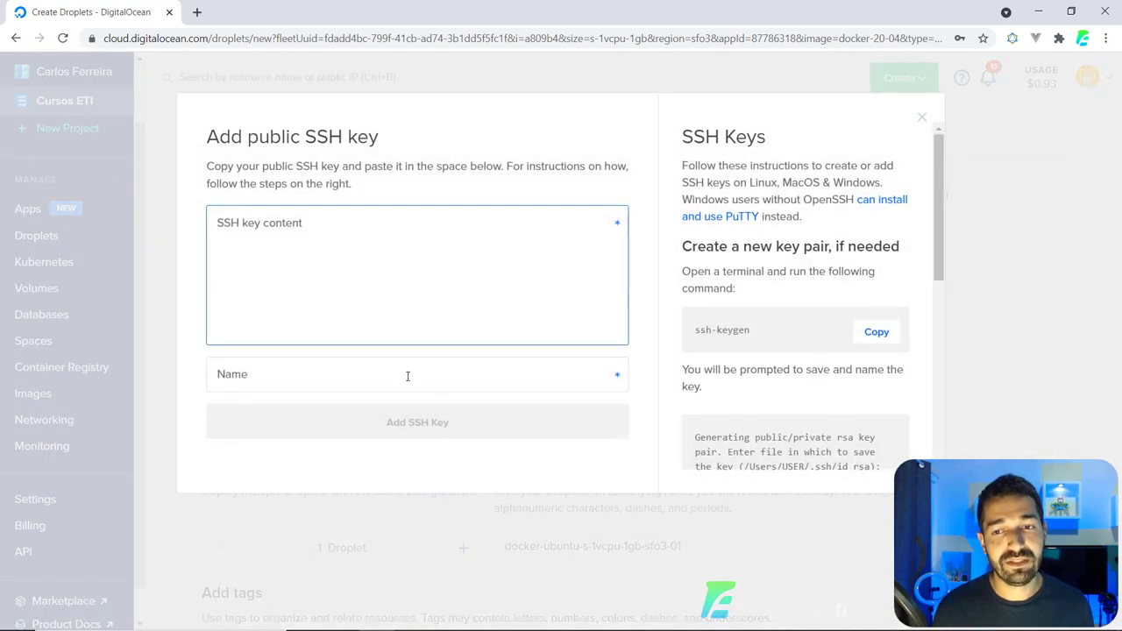
pyautogui.scroll(-3, 808, 334)
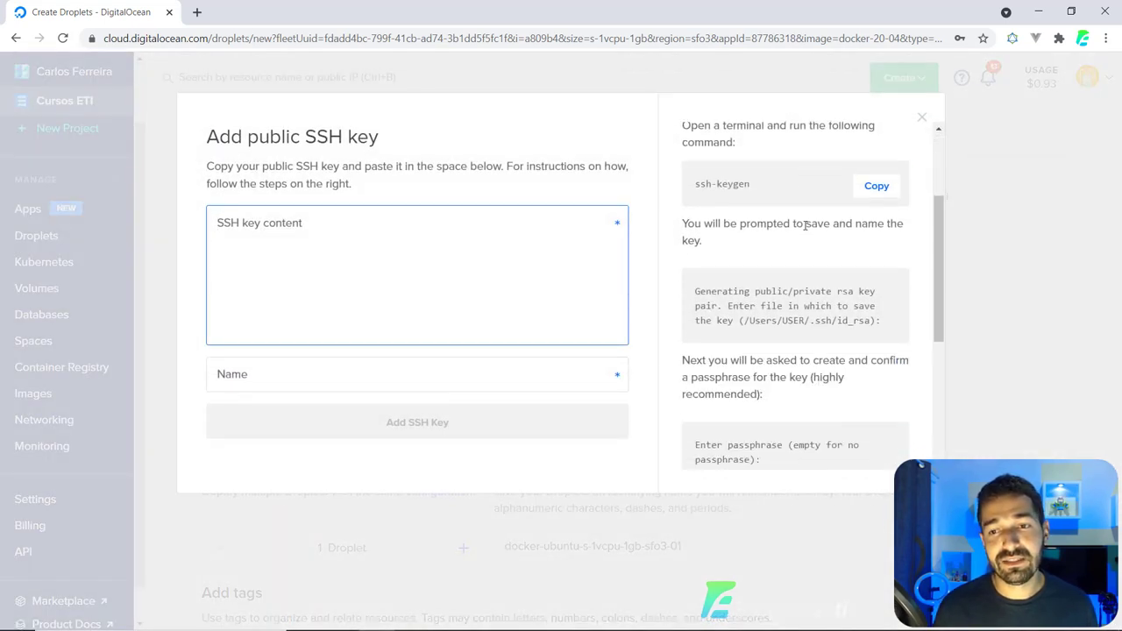
pyautogui.scroll(2, 811, 348)
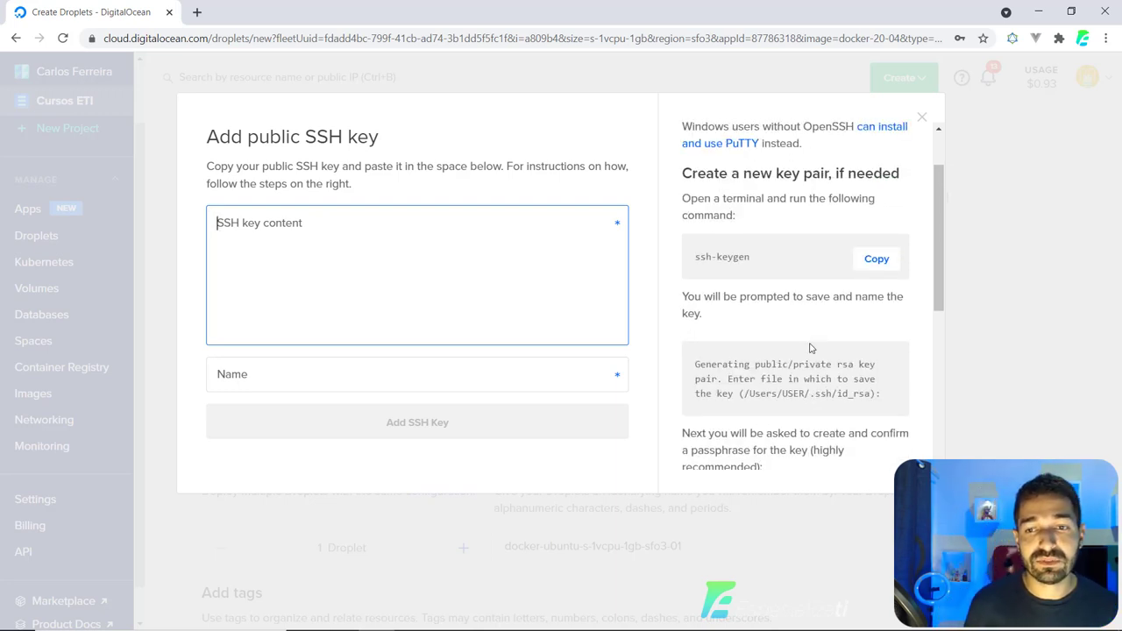
pyautogui.click(870, 261)
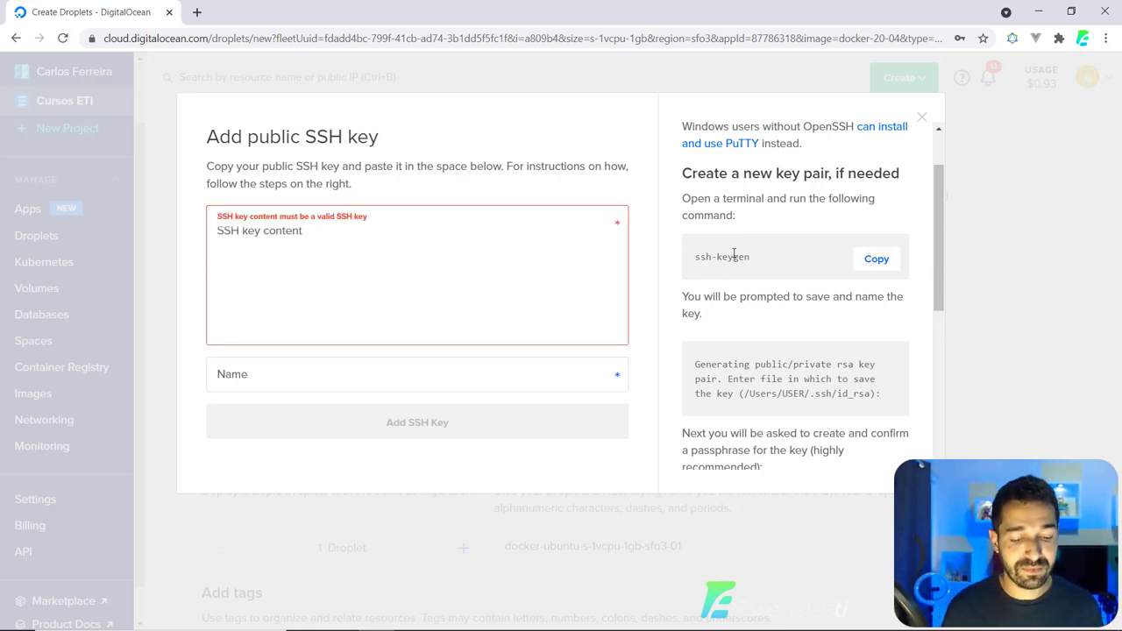
# Step: Switch to the MINGW64 terminal, enlarge its text and list the contents of ~/.ssh/
pyautogui.hotkey('alt', 'Tab')
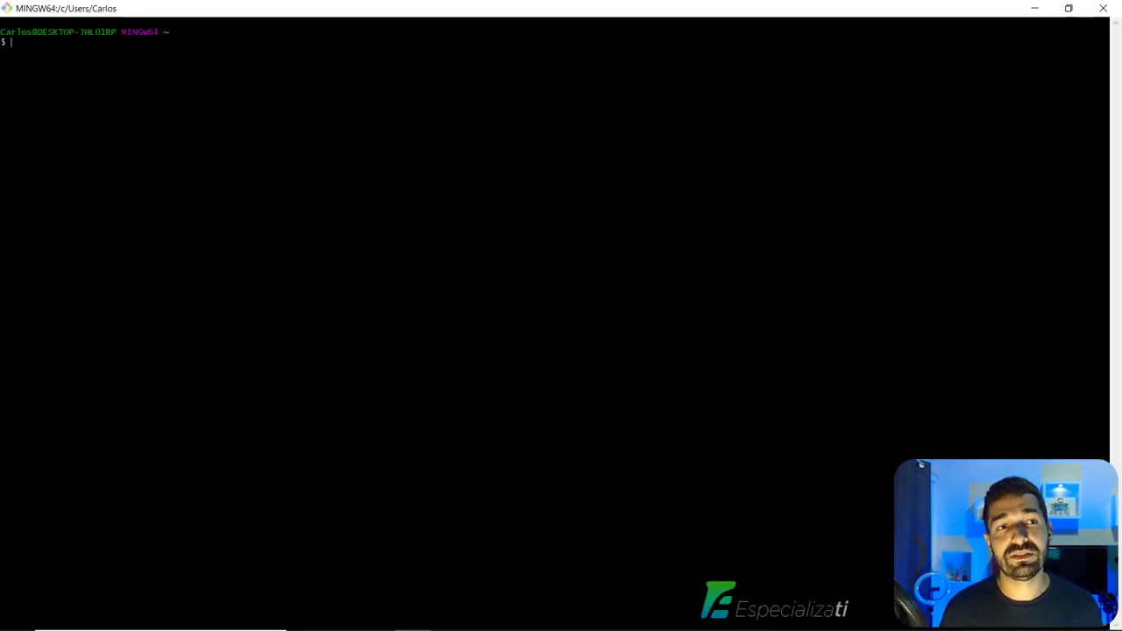
pyautogui.hotkey('ctrl', '+')
pyautogui.hotkey('ctrl', '+')
pyautogui.hotkey('ctrl', '+')
pyautogui.hotkey('ctrl', '+')
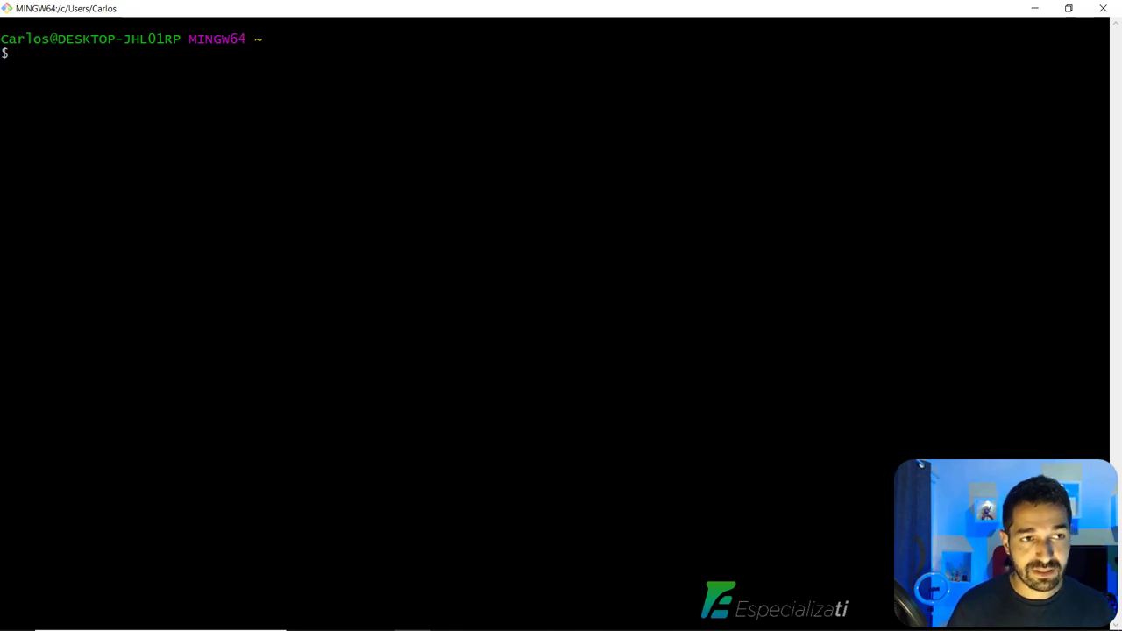
pyautogui.write('ls ')
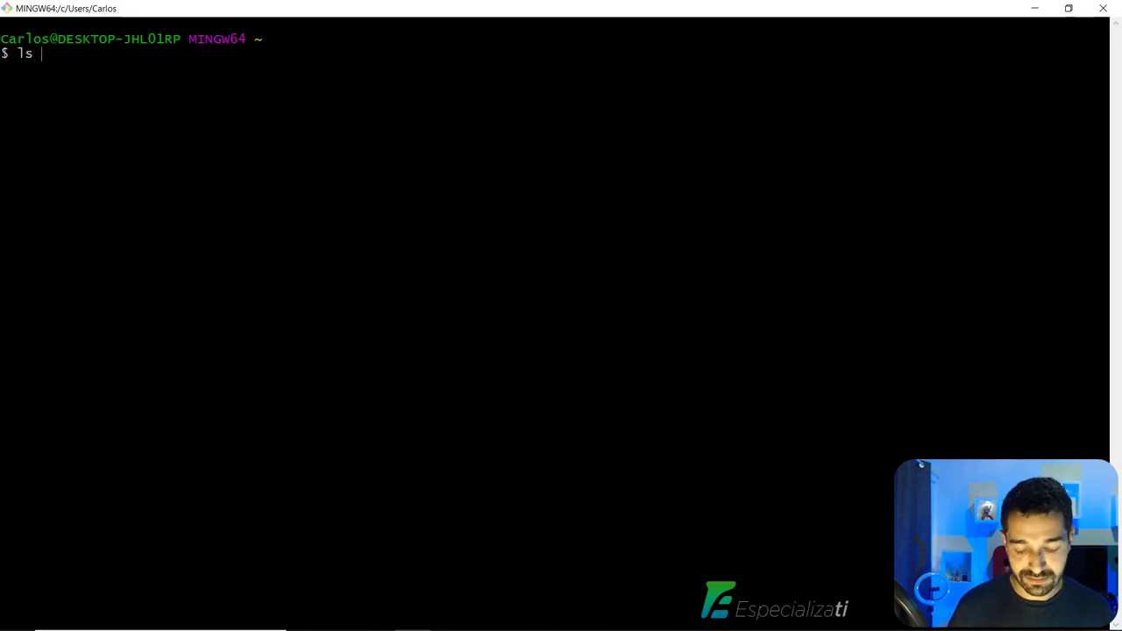
pyautogui.write('~')
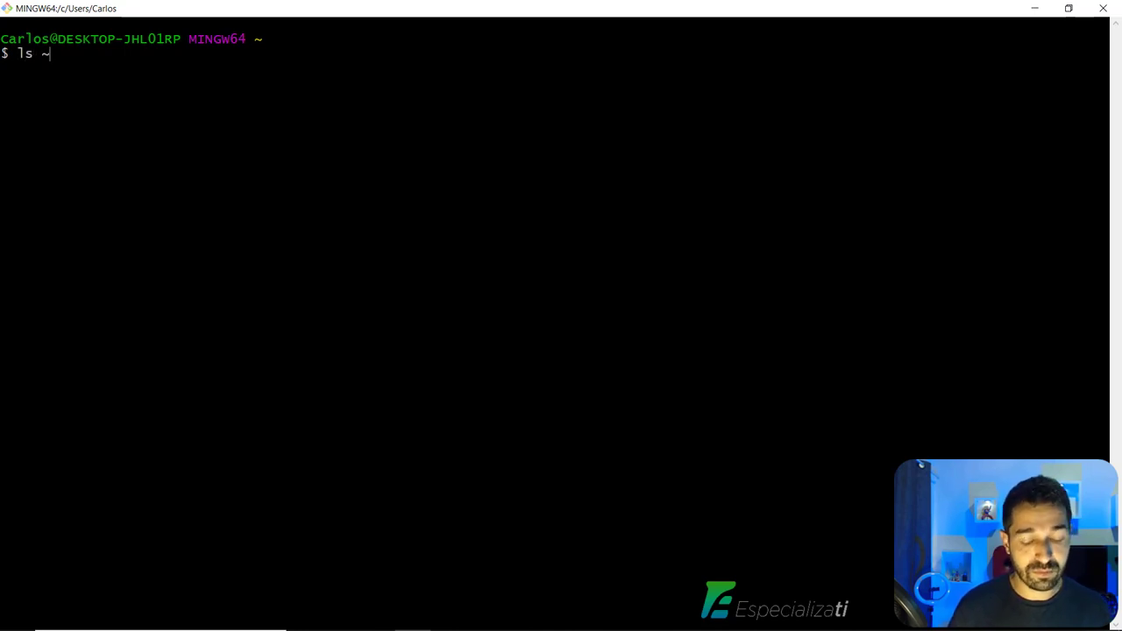
pyautogui.write('/')
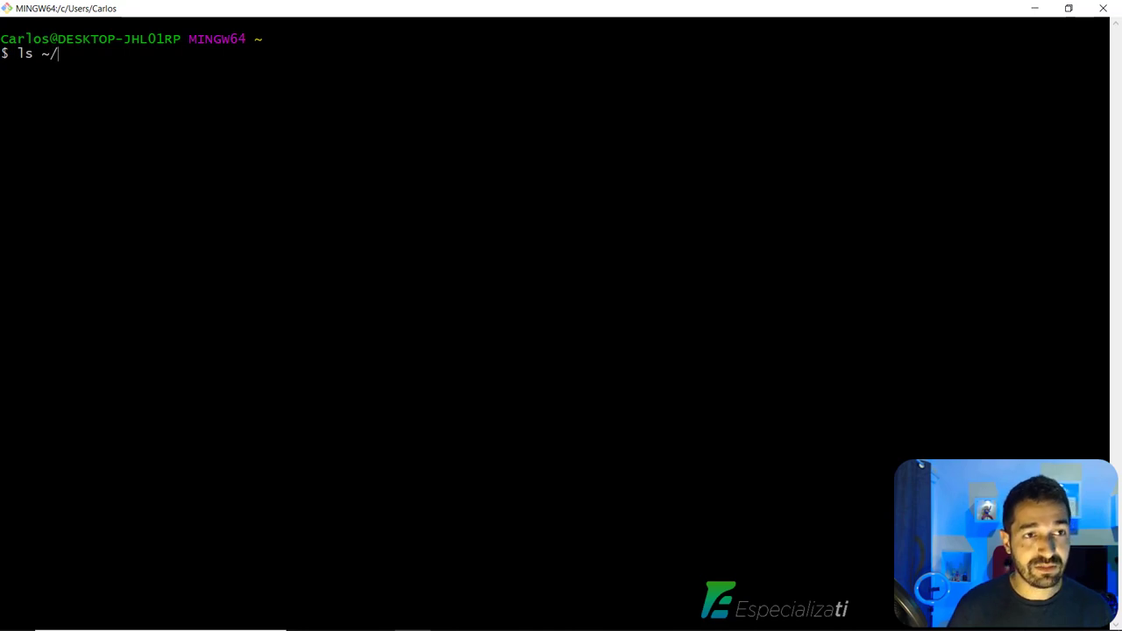
pyautogui.write('.ss')
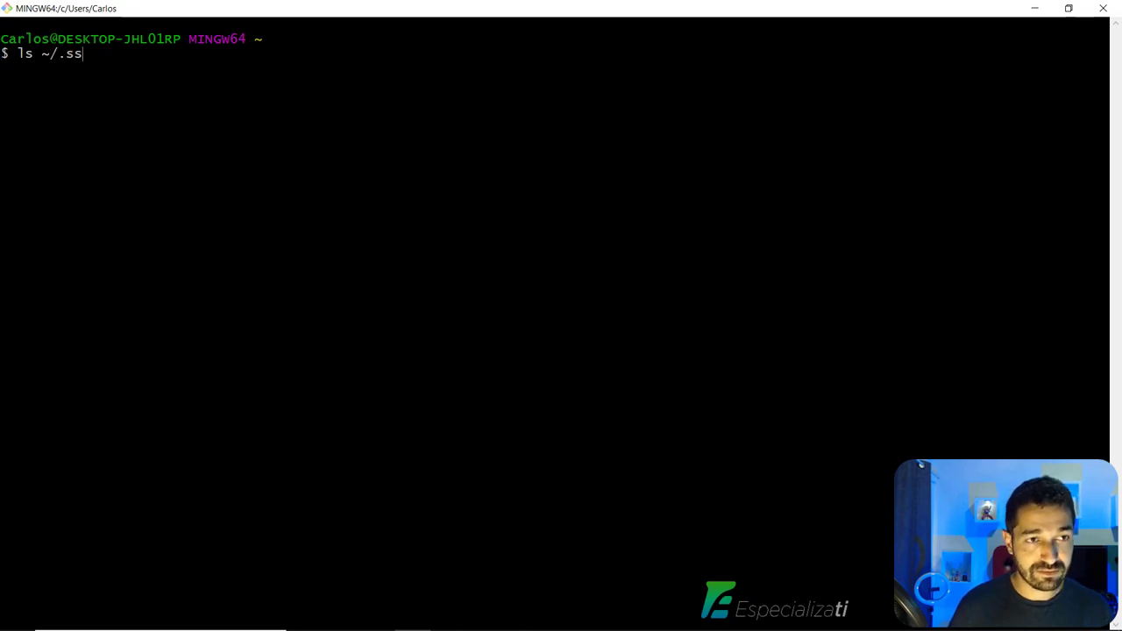
pyautogui.press('Tab')
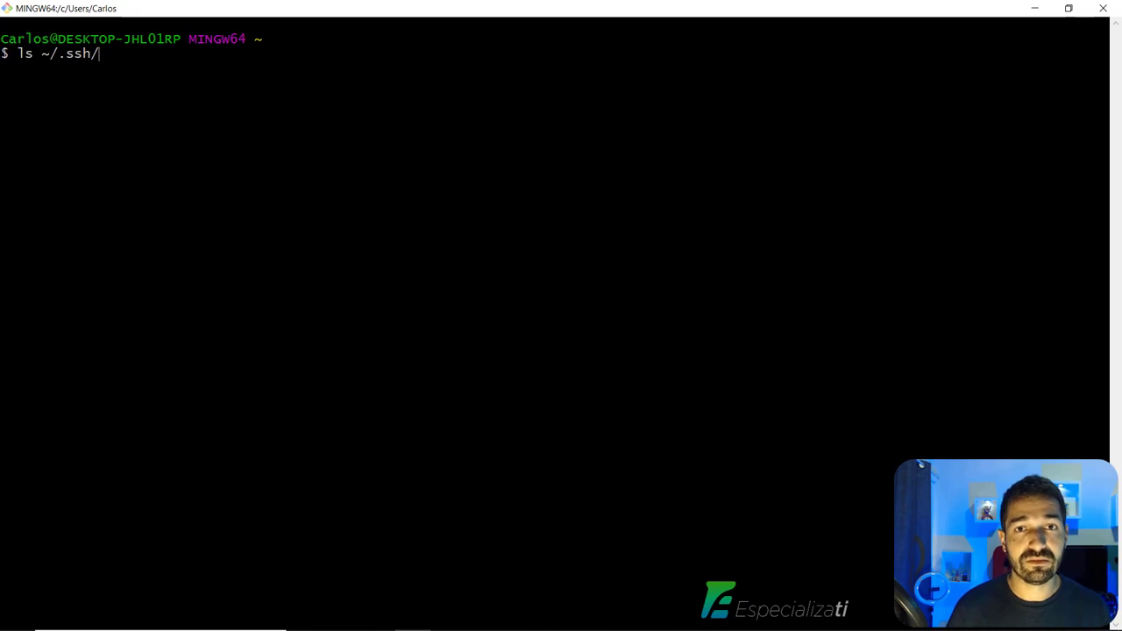
pyautogui.press('Return')
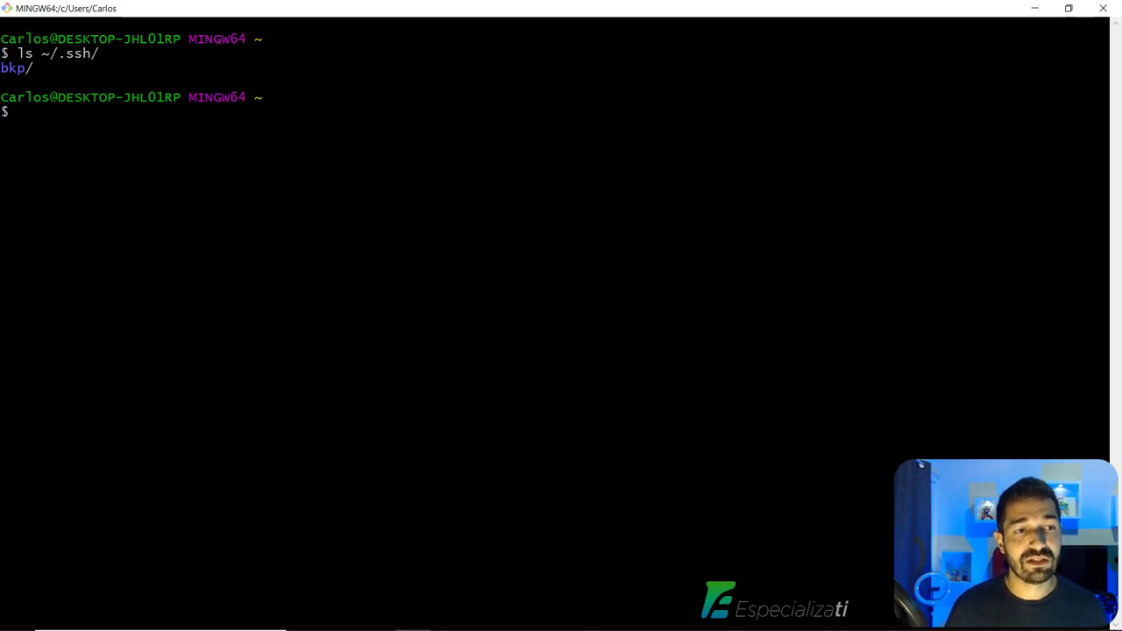
# Step: Run ssh-keygen in the terminal, checking DigitalOcean's SSH key instructions before executing it
pyautogui.write('ssh-keygen')
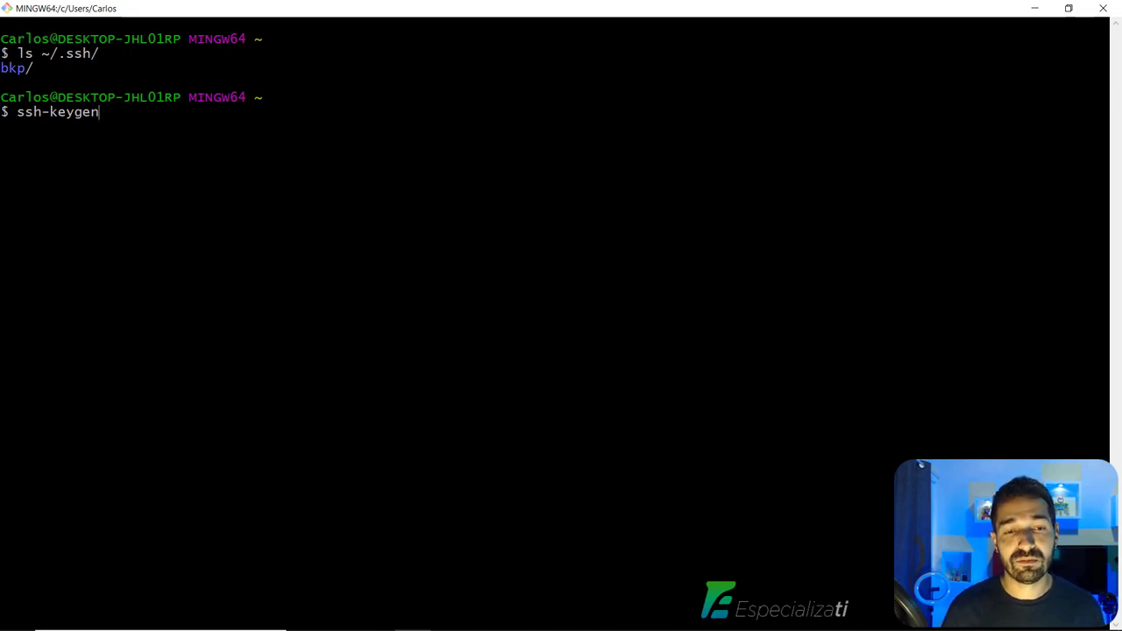
pyautogui.hotkey('alt', 'Tab')
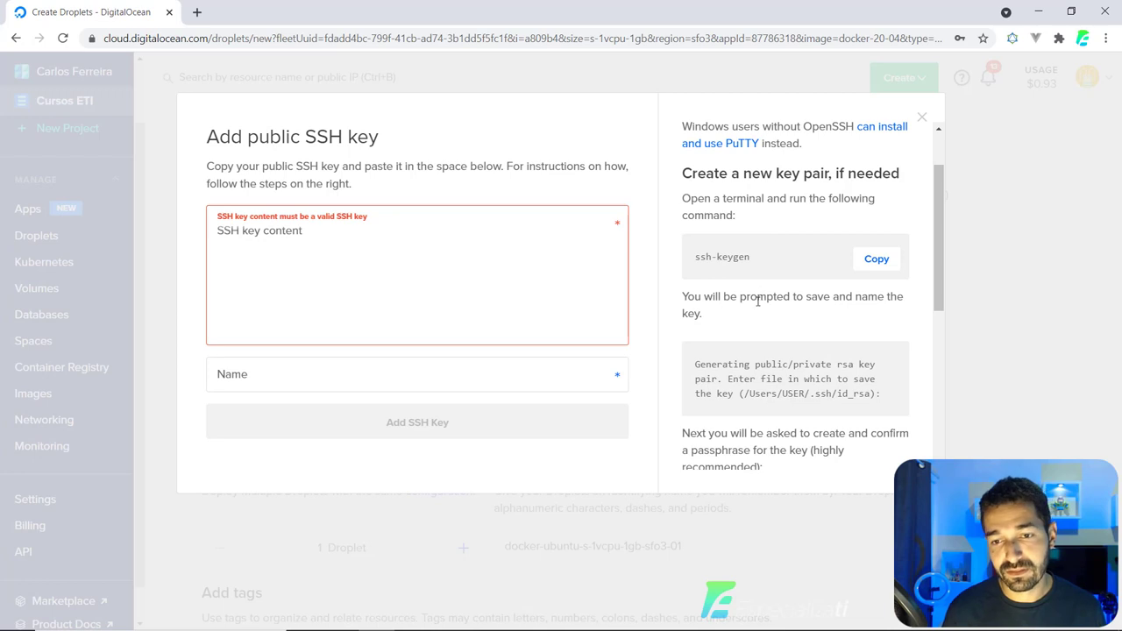
pyautogui.scroll(-5, 757, 301)
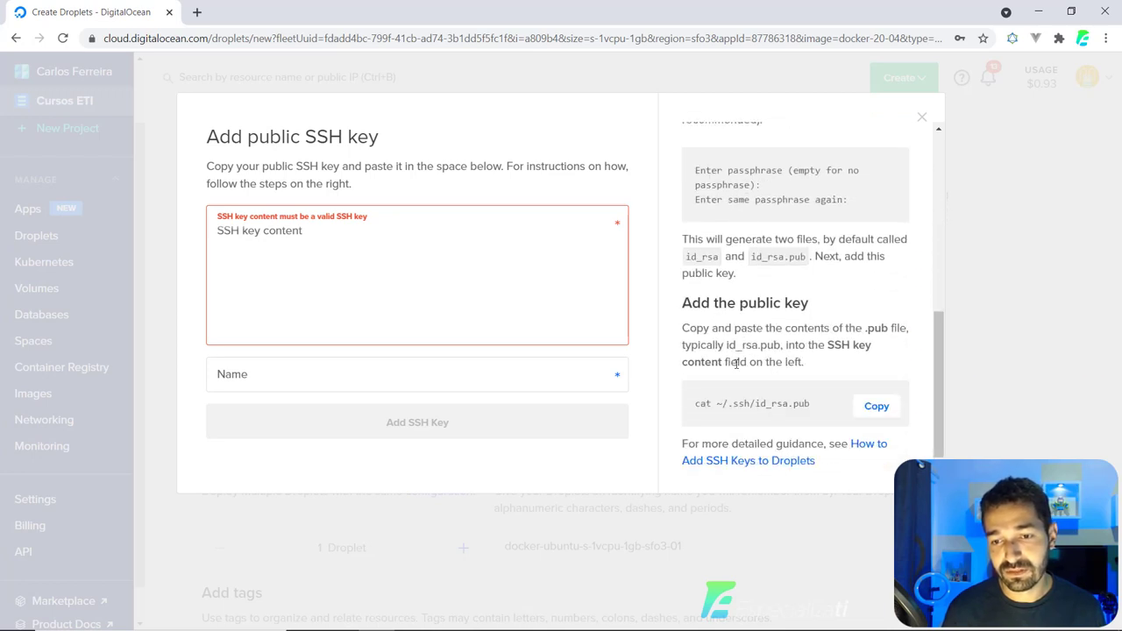
pyautogui.scroll(5, 736, 363)
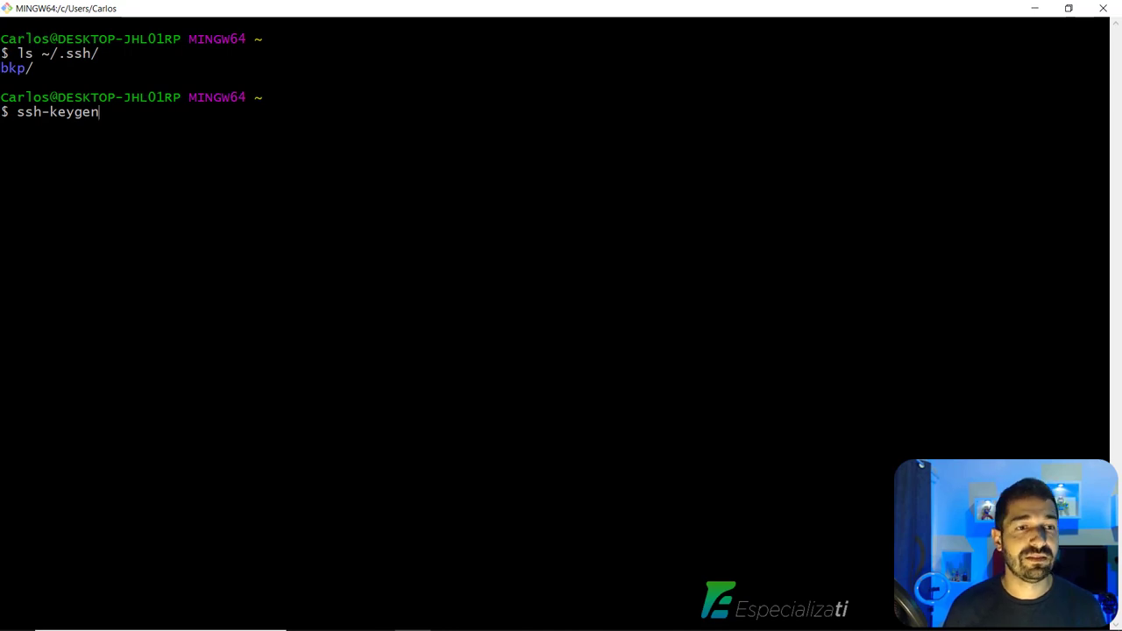
pyautogui.press('Return')
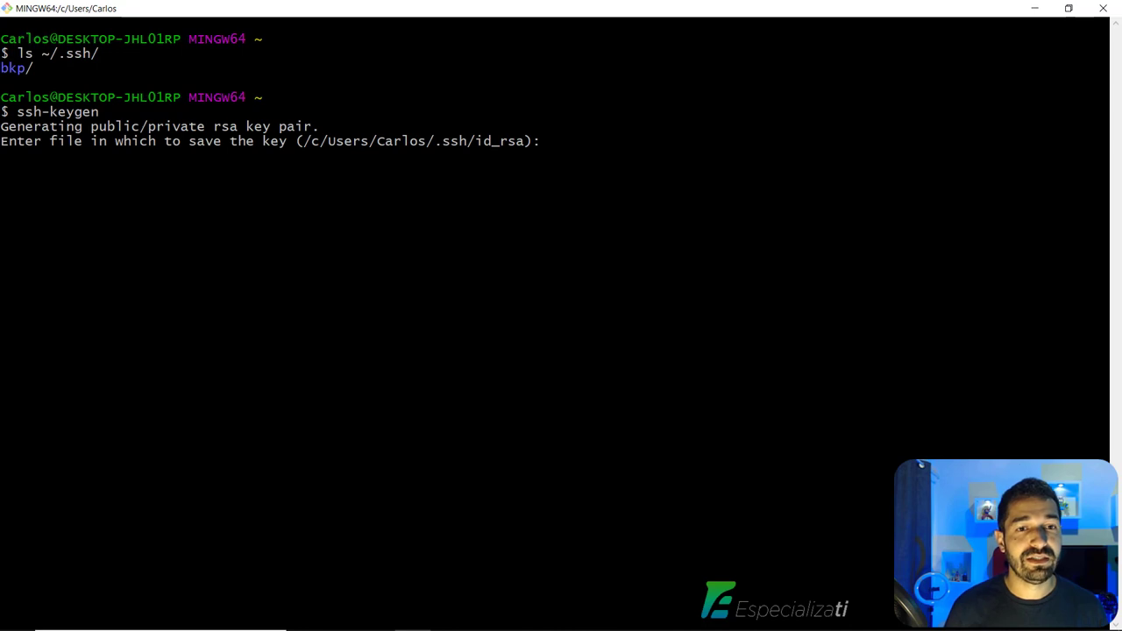
# Step: Accept the default id_rsa file location and generate the key pair with an empty passphrase
pyautogui.moveTo(303, 141); pyautogui.dragTo(524, 141)
pyautogui.click(479, 141)
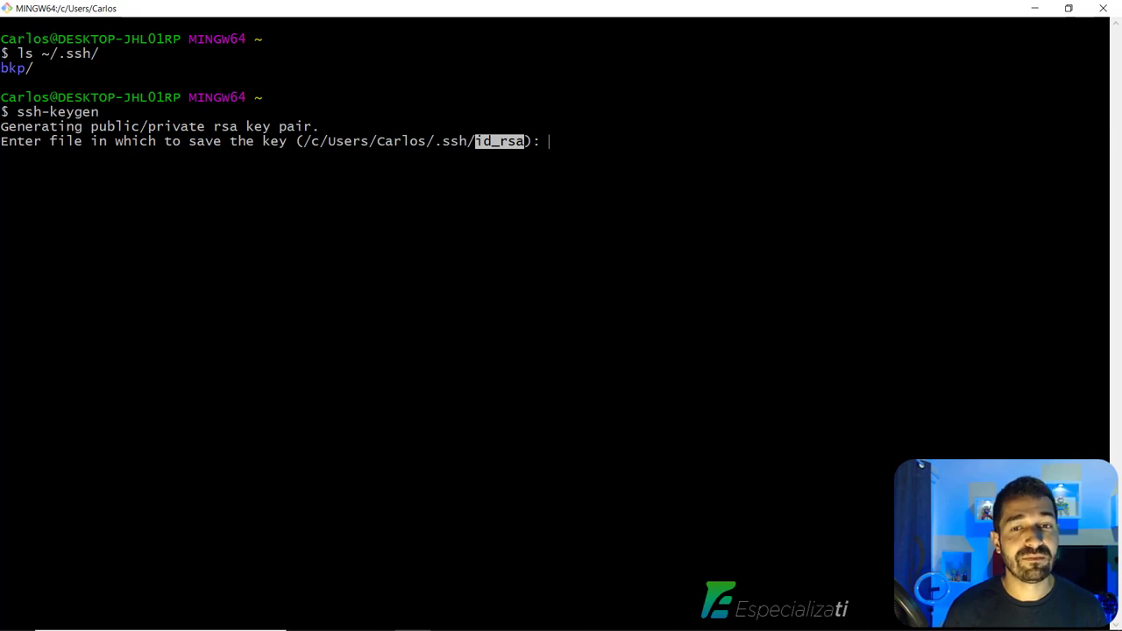
pyautogui.click(549, 141)
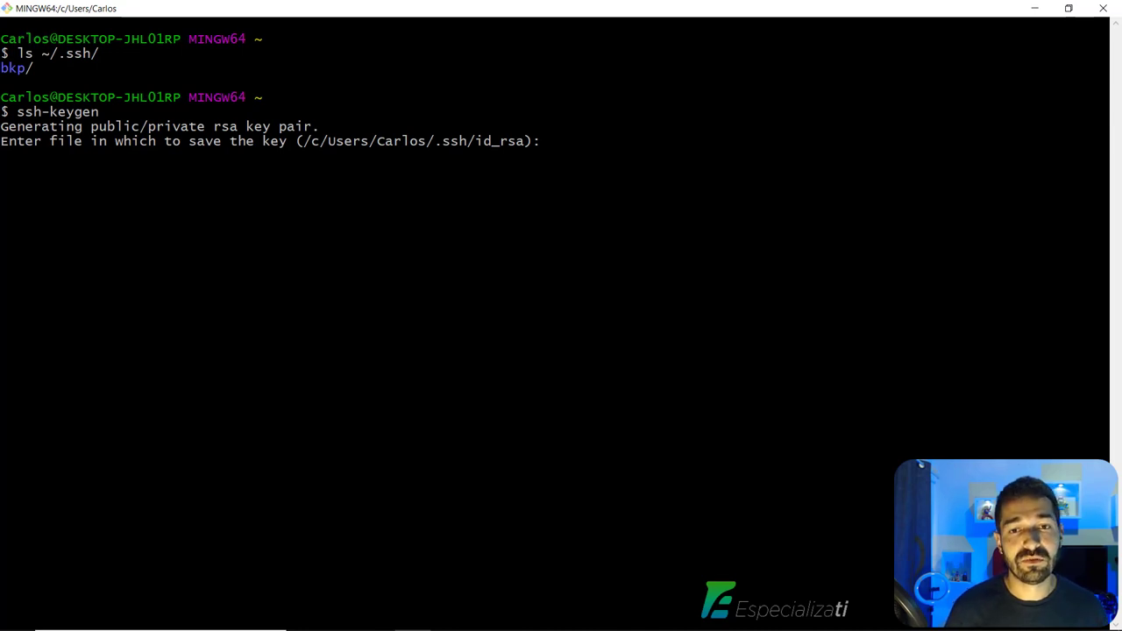
pyautogui.press('Return')
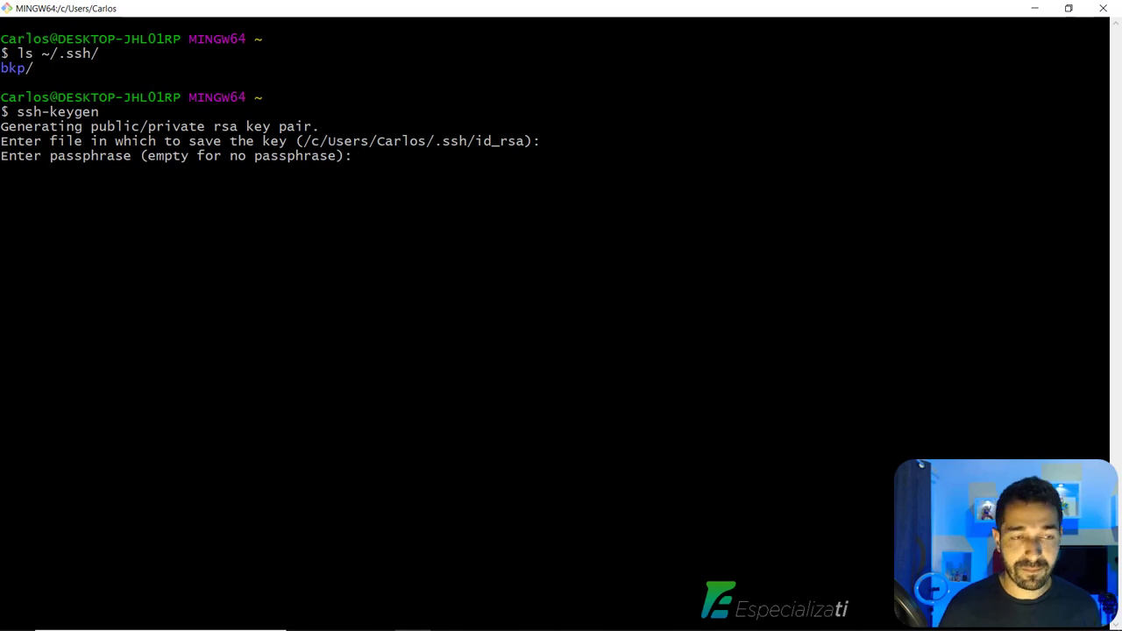
pyautogui.press('Return')
pyautogui.press('Return')
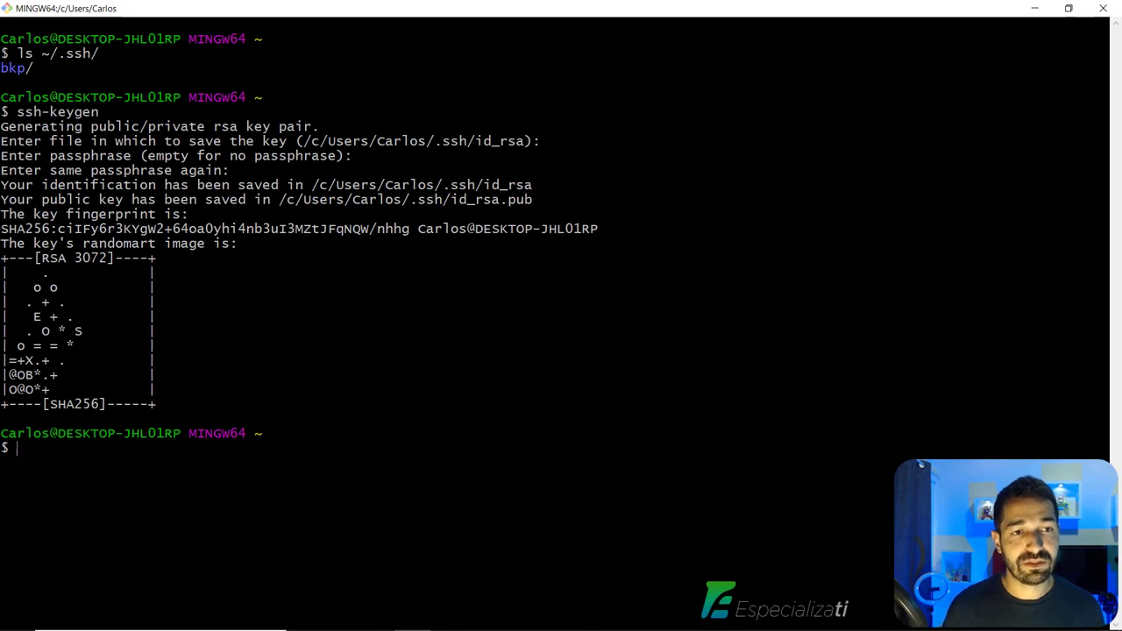
# Step: List ~/.ssh/ again and check the generated private and public key files
pyautogui.press('Up')
pyautogui.press('Up')
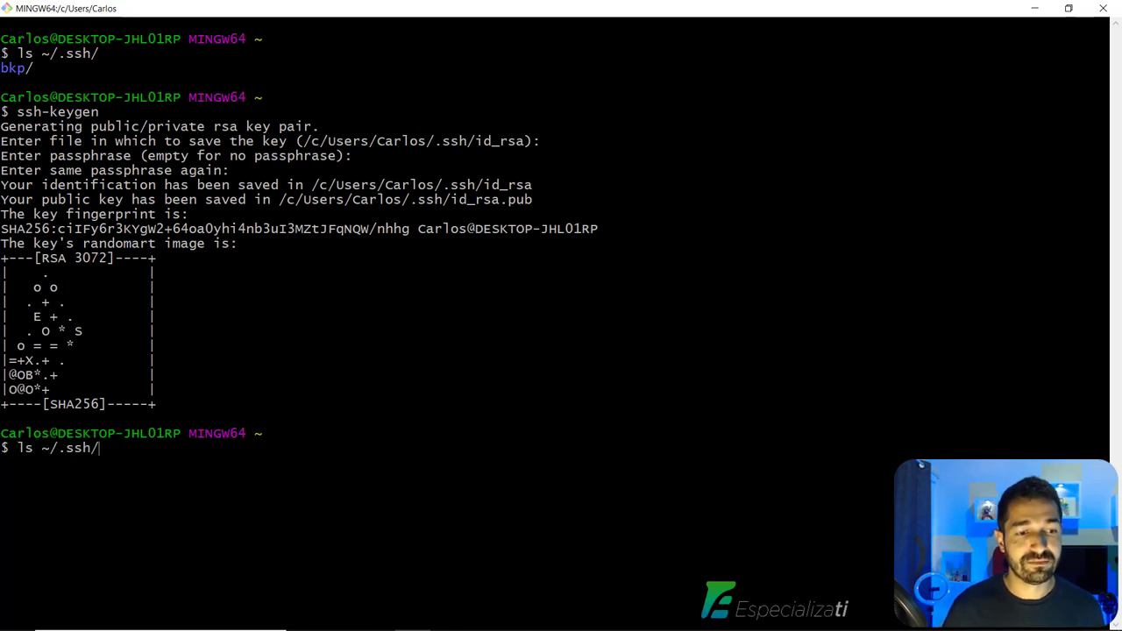
pyautogui.press('Return')
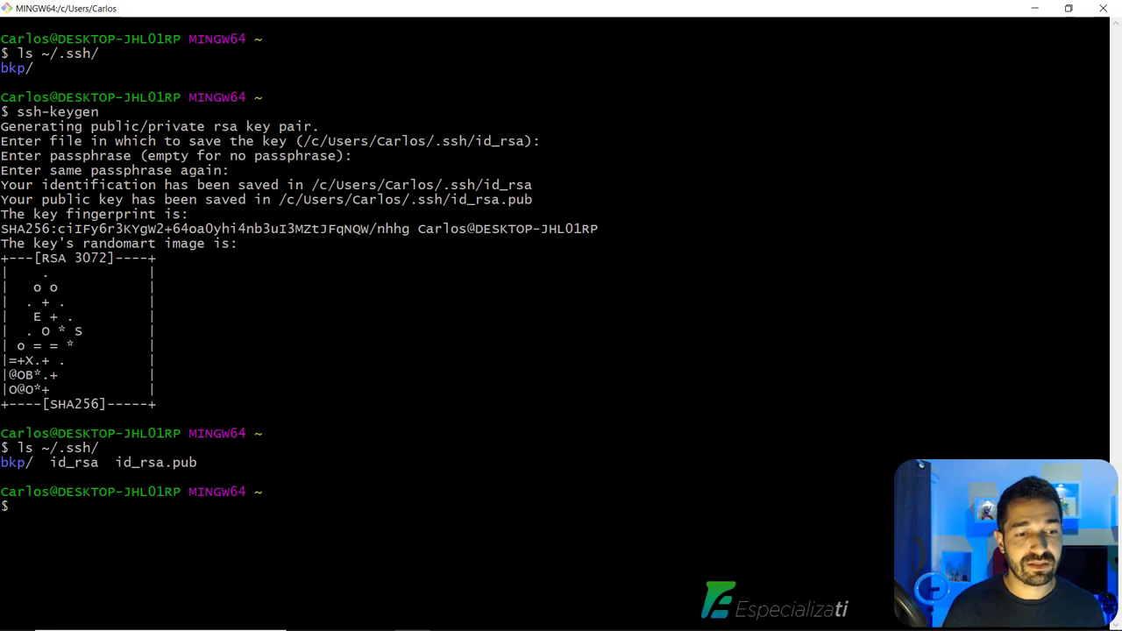
pyautogui.moveTo(50, 462); pyautogui.dragTo(188, 462)
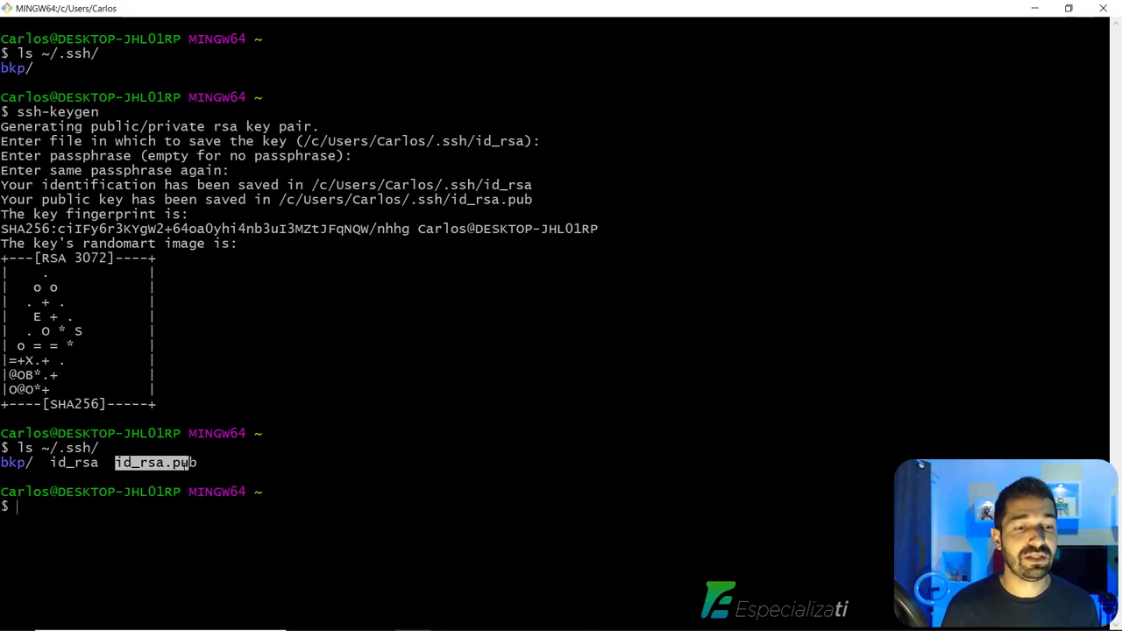
pyautogui.moveTo(50, 462); pyautogui.dragTo(181, 462)
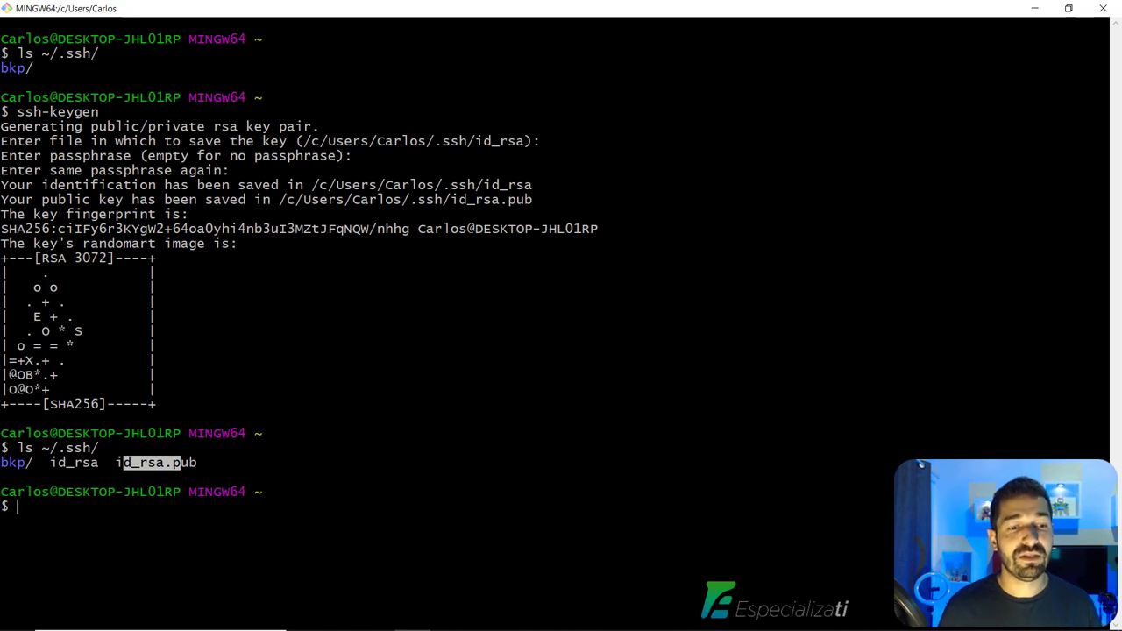
pyautogui.press('Escape')
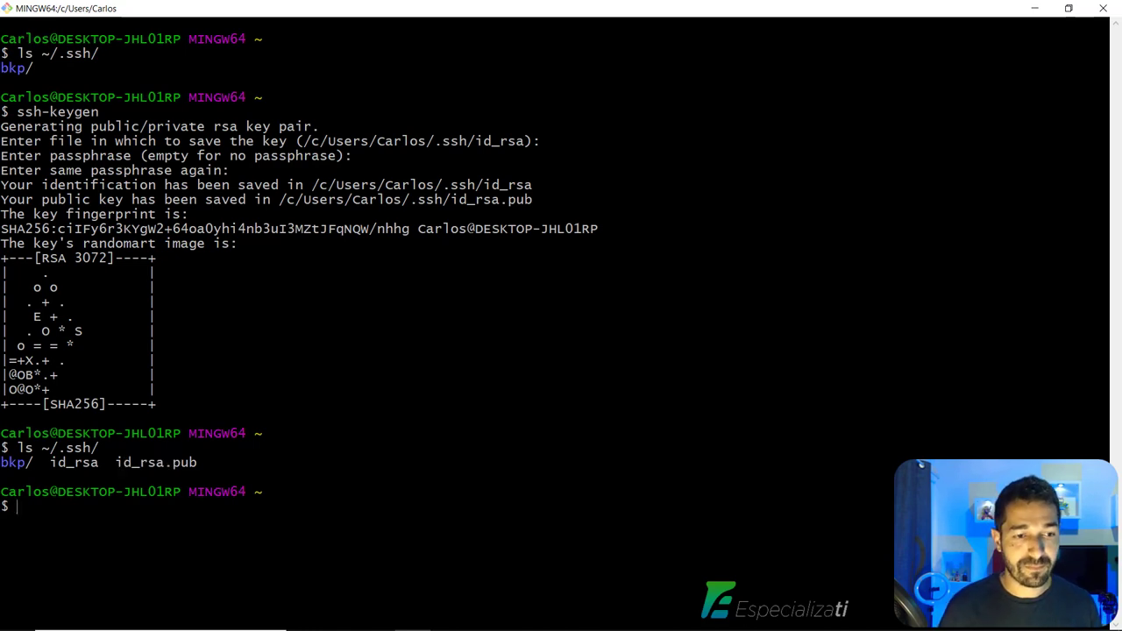
# Step: Clear the terminal, change into the ~/.ssh/ directory using its copied path and list the files there
pyautogui.moveTo(41, 448); pyautogui.dragTo(99, 448)
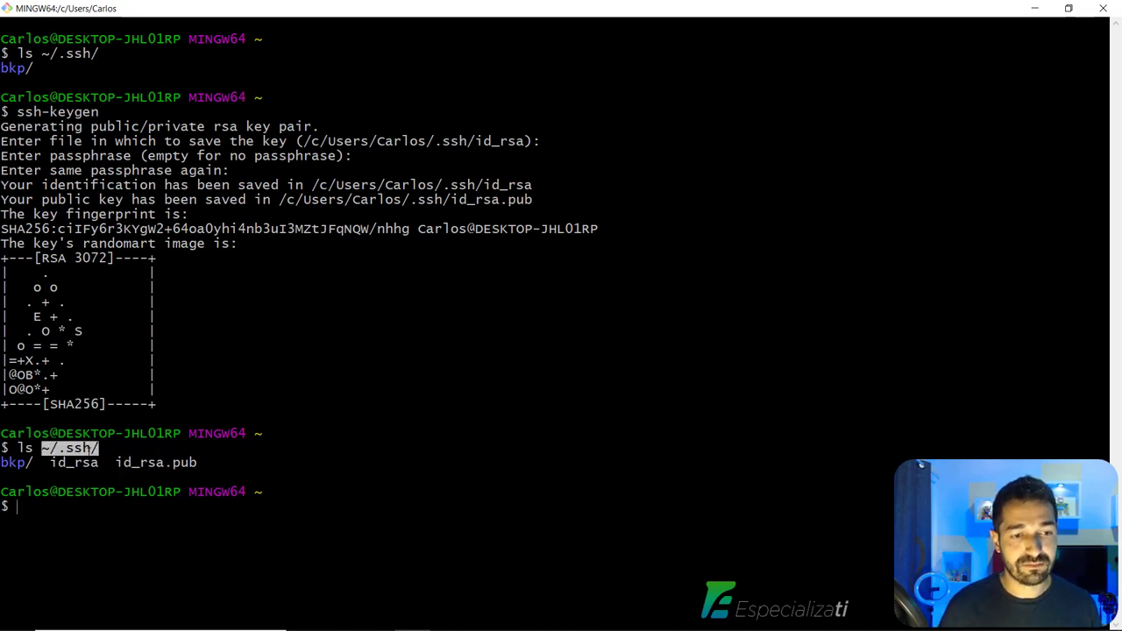
pyautogui.rightClick(87, 451)
pyautogui.click(114, 290)
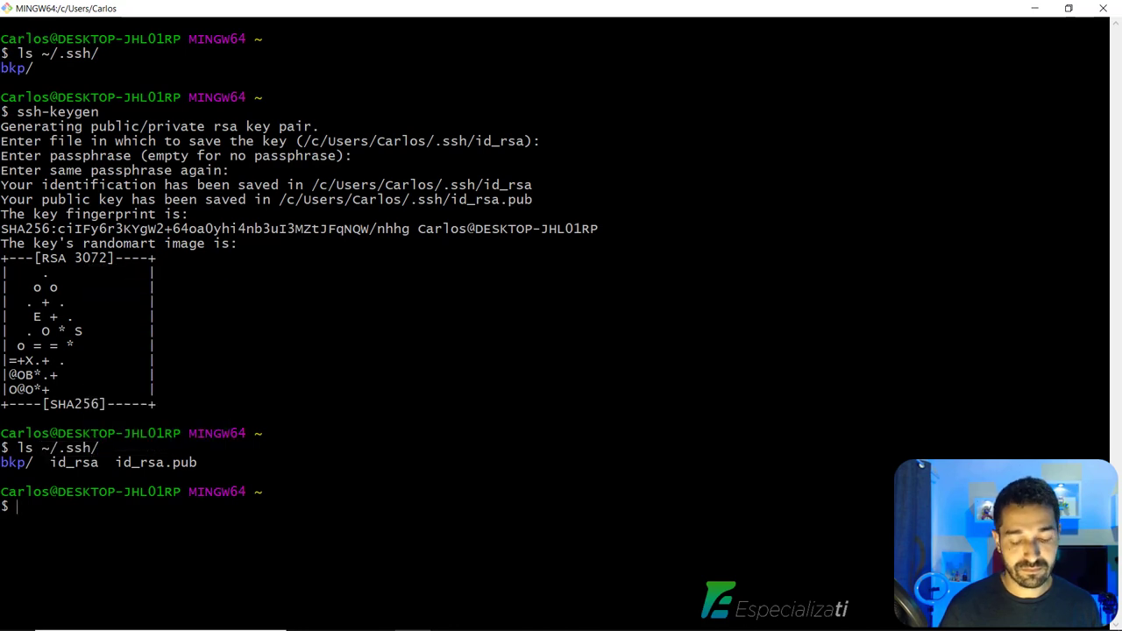
pyautogui.hotkey('ctrl', 'l')
pyautogui.write('cd')
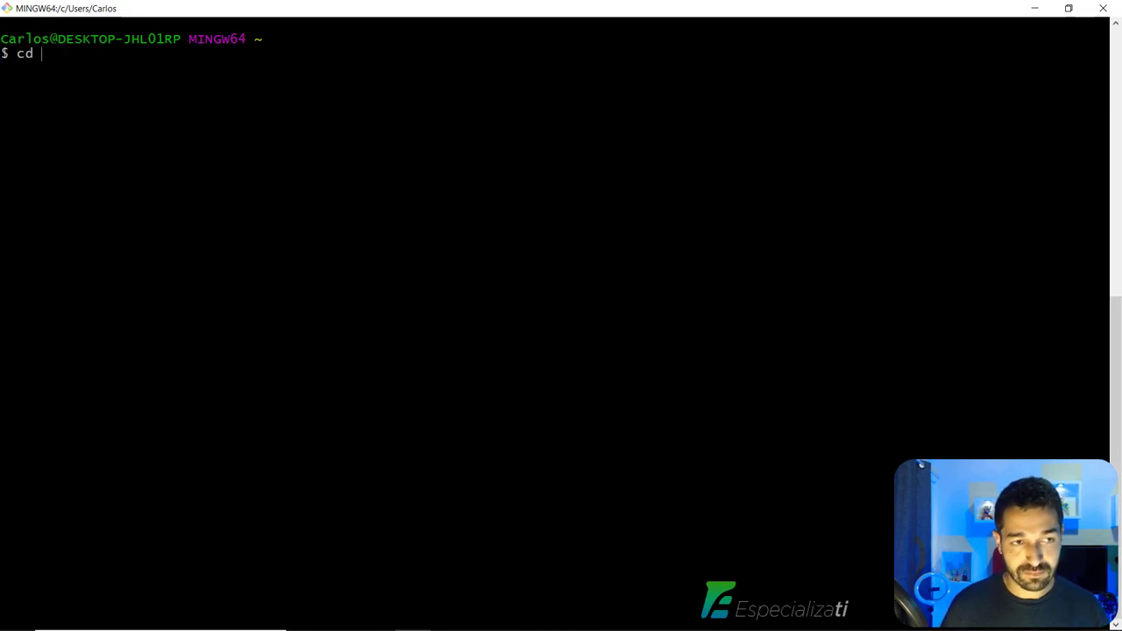
pyautogui.press('shift+Insert')
pyautogui.press('Return')
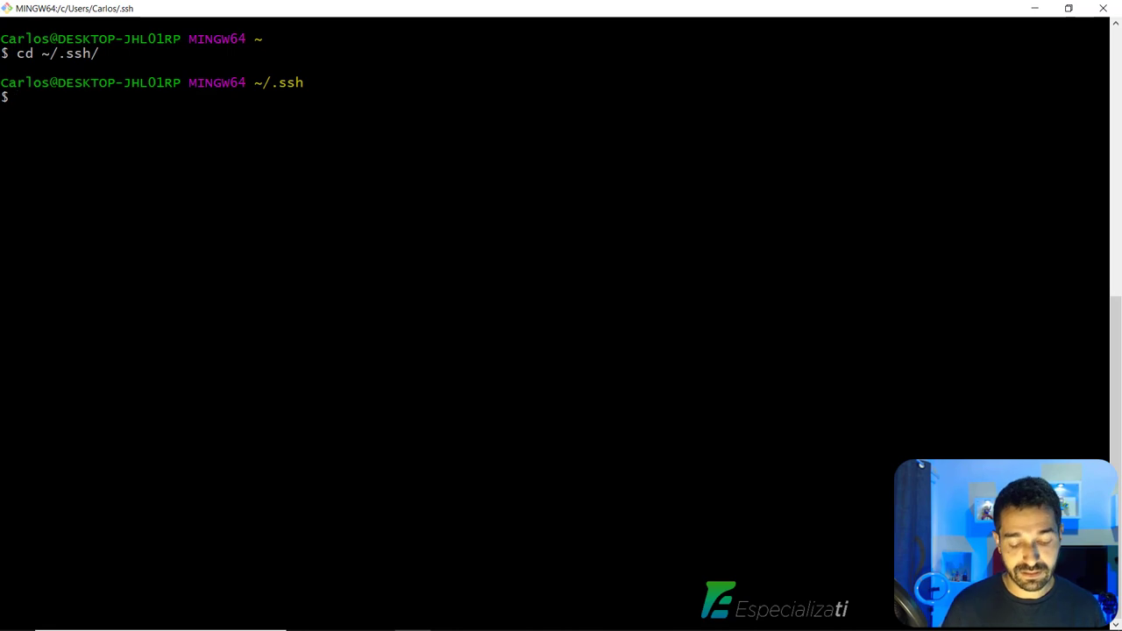
pyautogui.write('ls')
pyautogui.press('Return')
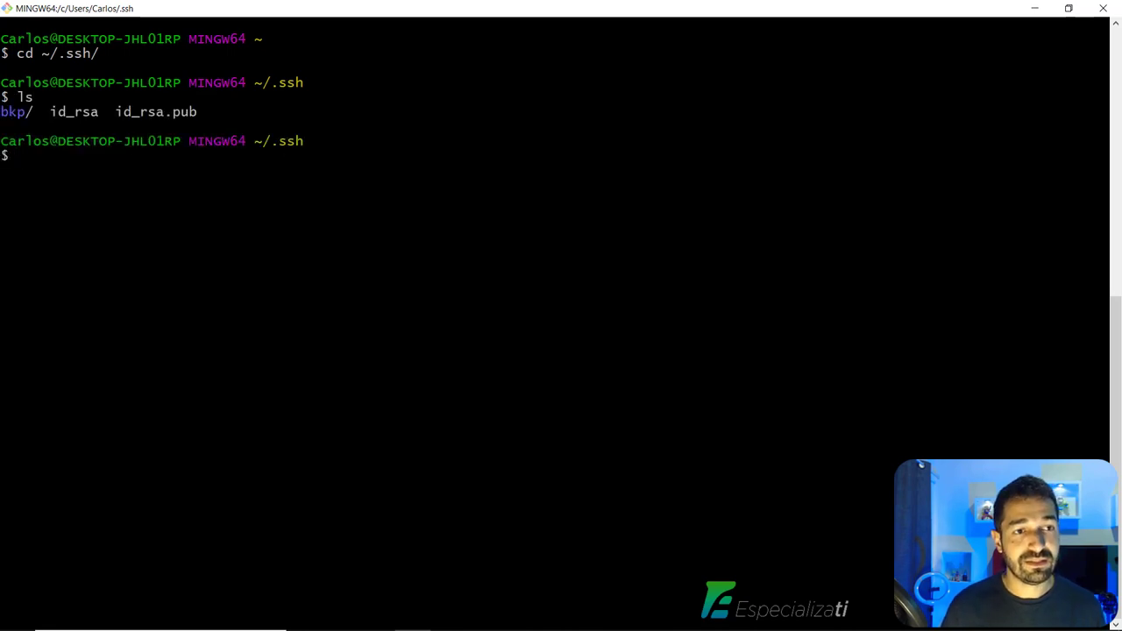
# Step: Print the contents of id_rsa.pub in the terminal and copy the entire public key
pyautogui.moveTo(116, 111); pyautogui.dragTo(181, 111)
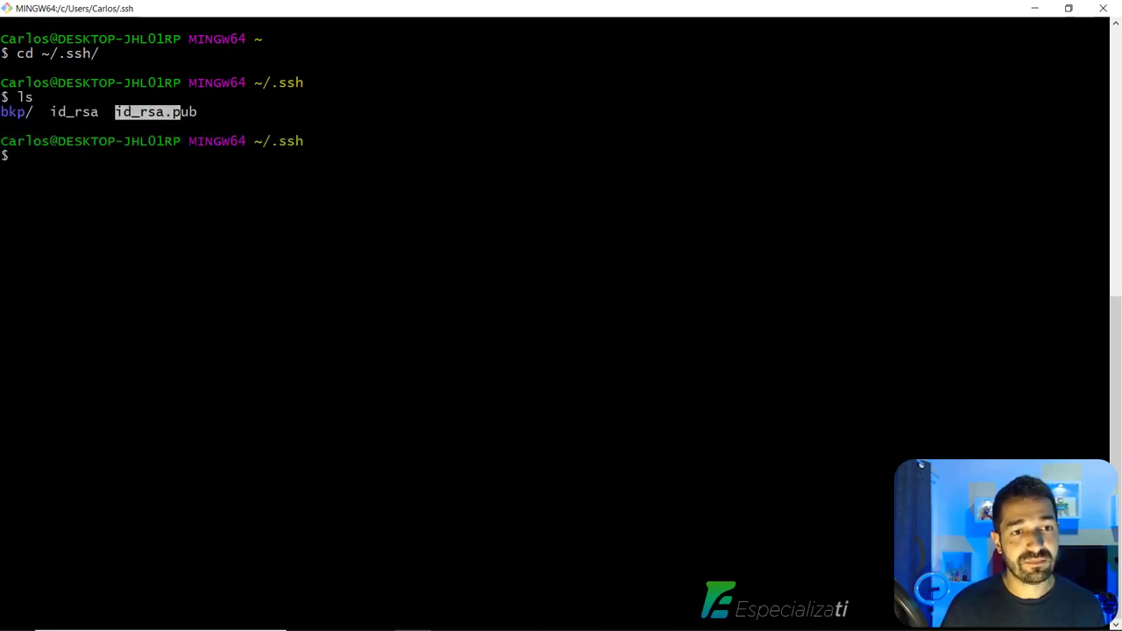
pyautogui.click(181, 111)
pyautogui.write('cat id')
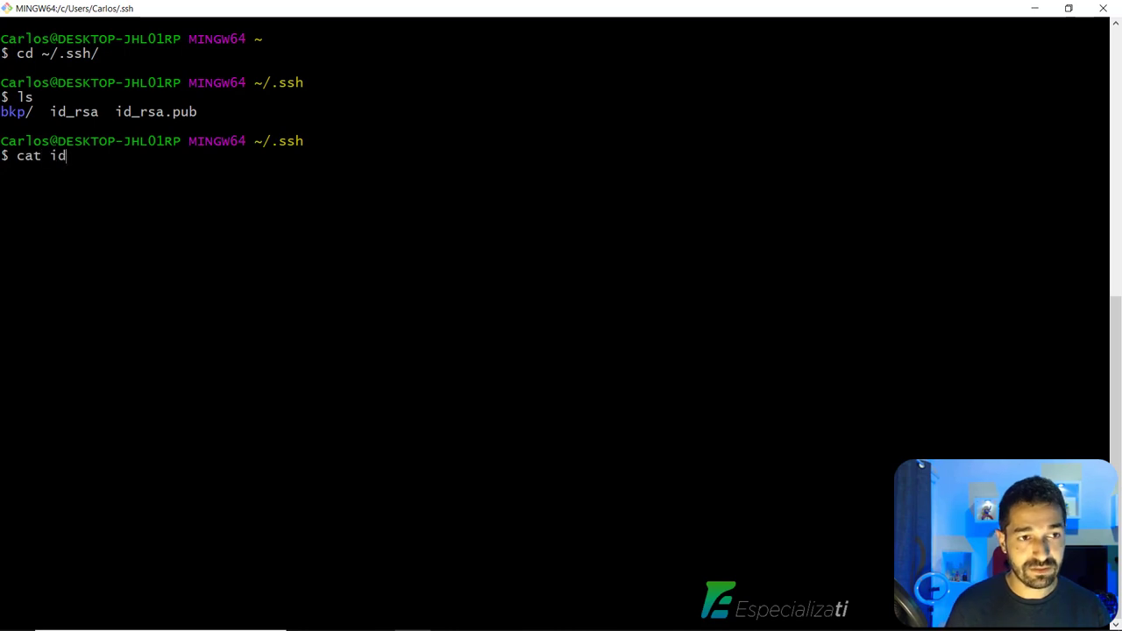
pyautogui.write('_rsa.pub')
pyautogui.press('Return')
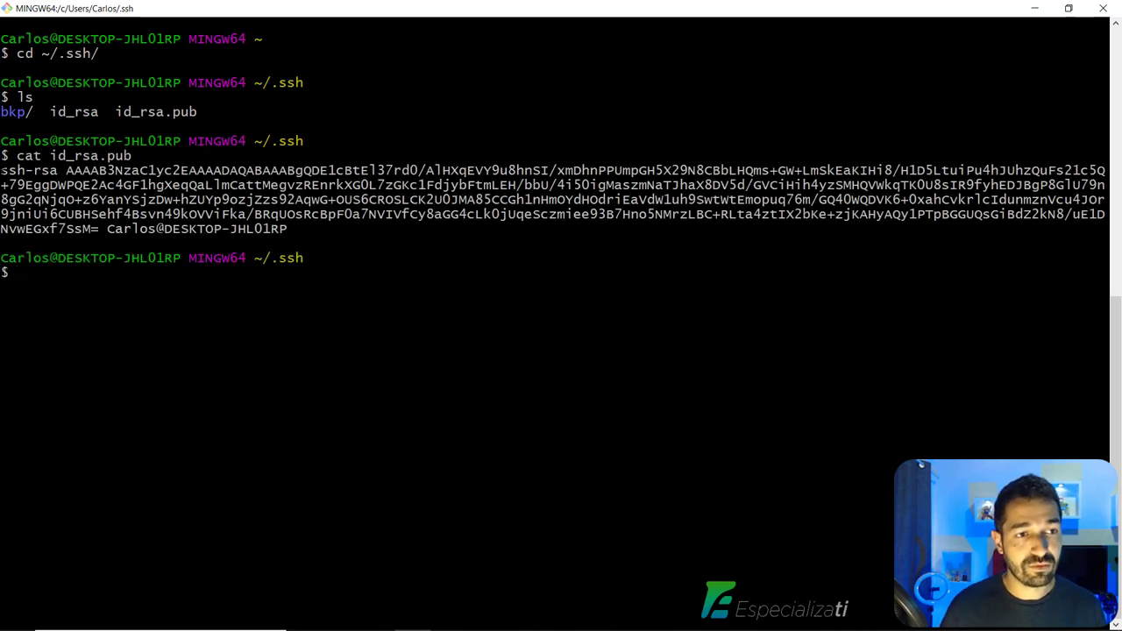
pyautogui.moveTo(1, 170); pyautogui.dragTo(282, 228)
pyautogui.rightClick(280, 230)
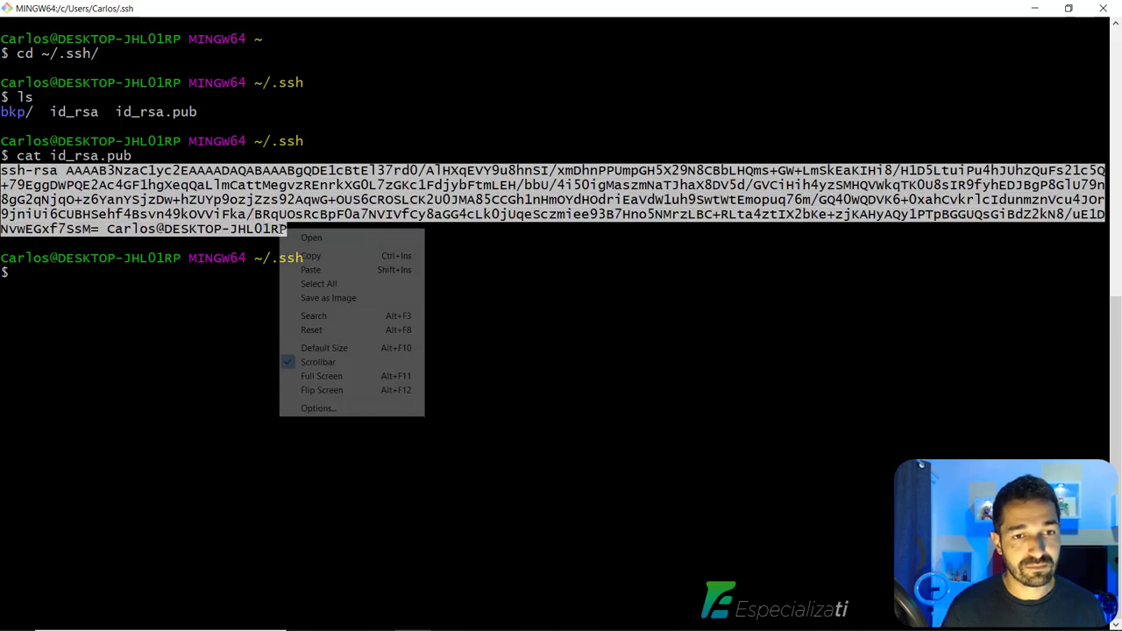
pyautogui.click(312, 255)
# Step: Switch to DigitalOcean, paste the public key as the SSH key content, name it chave-course and add the key
pyautogui.hotkey('alt', 'Tab')
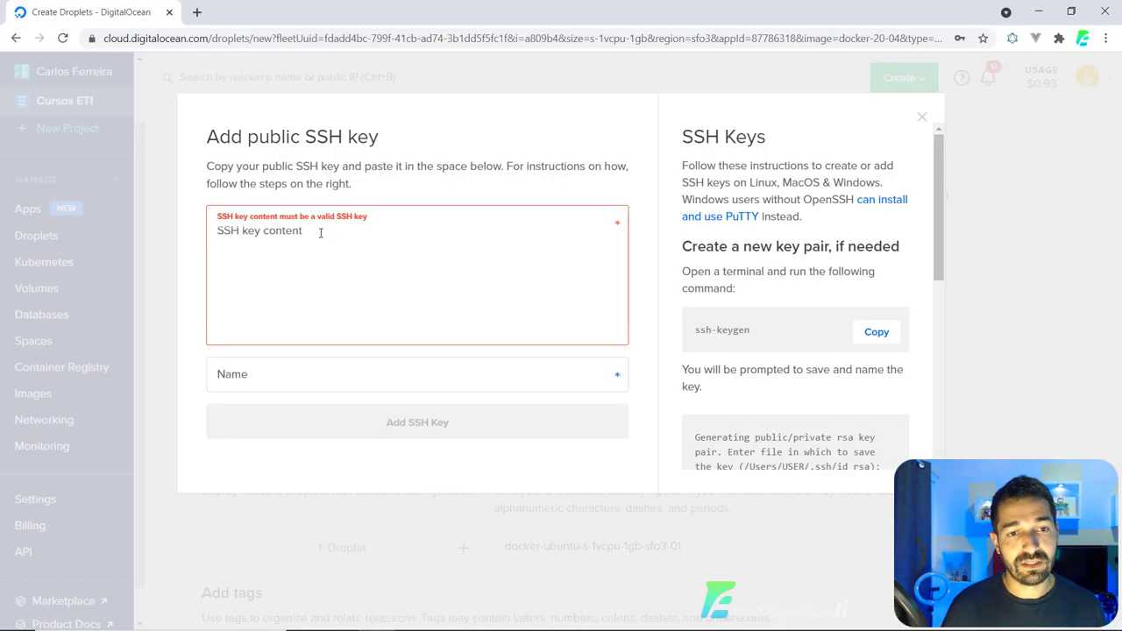
pyautogui.click(328, 250)
pyautogui.hotkey('ctrl', 'v')
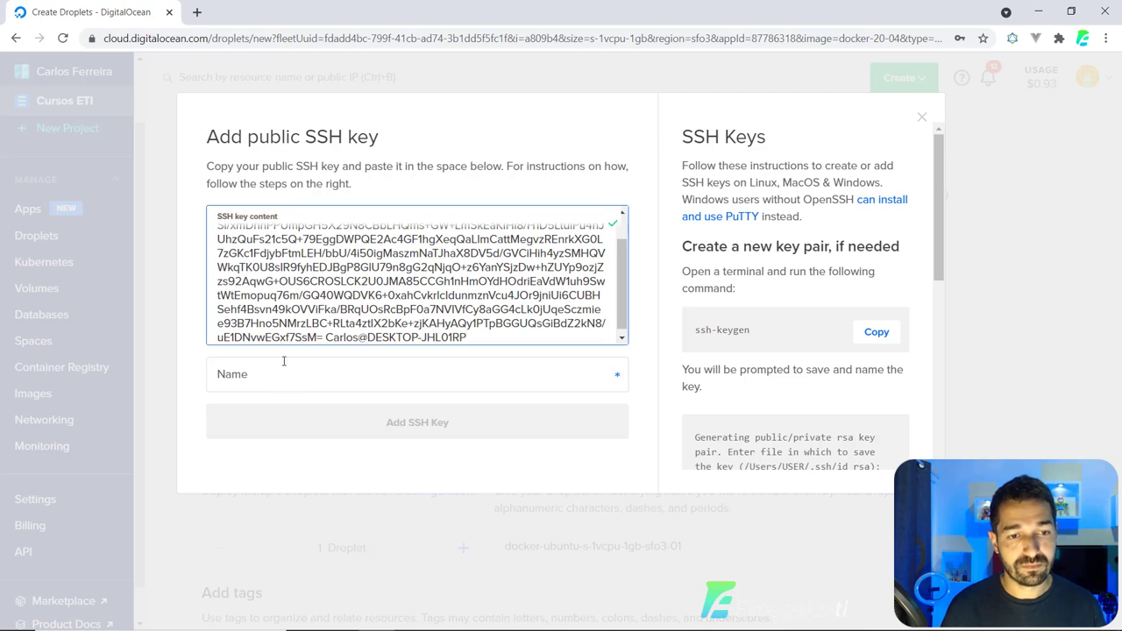
pyautogui.click(261, 379)
pyautogui.write('ch')
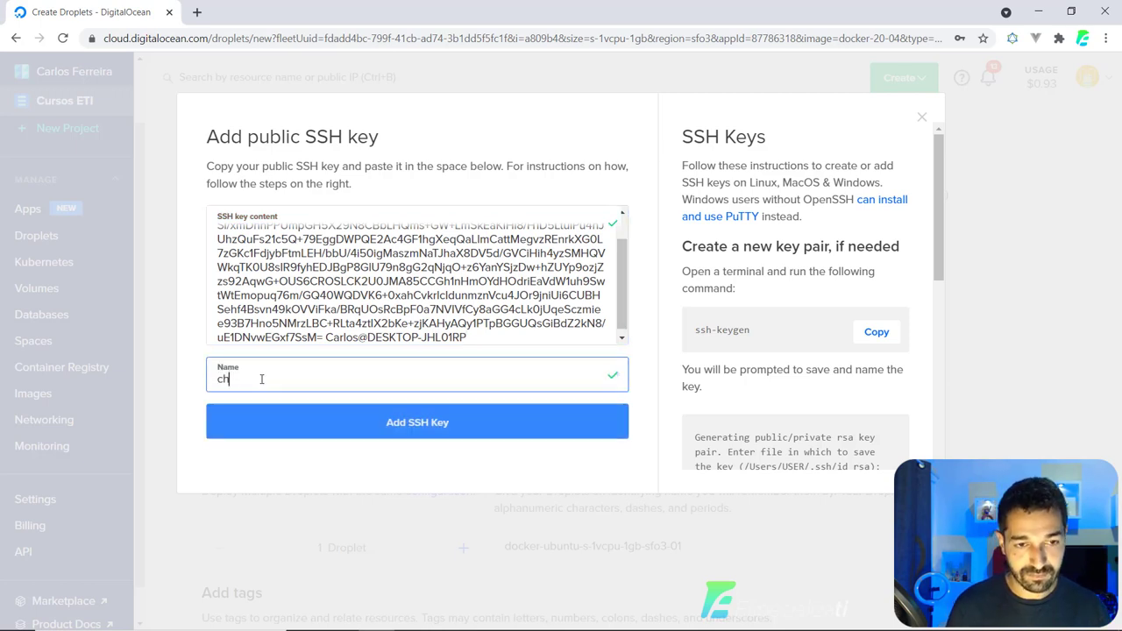
pyautogui.write('ave-course')
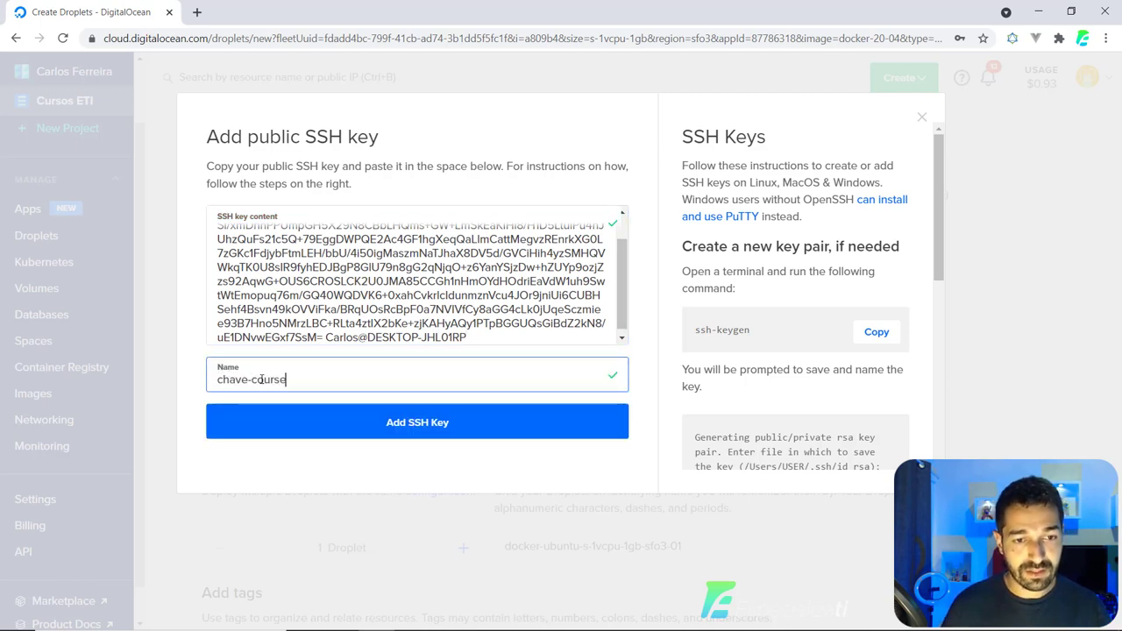
pyautogui.click(495, 422)
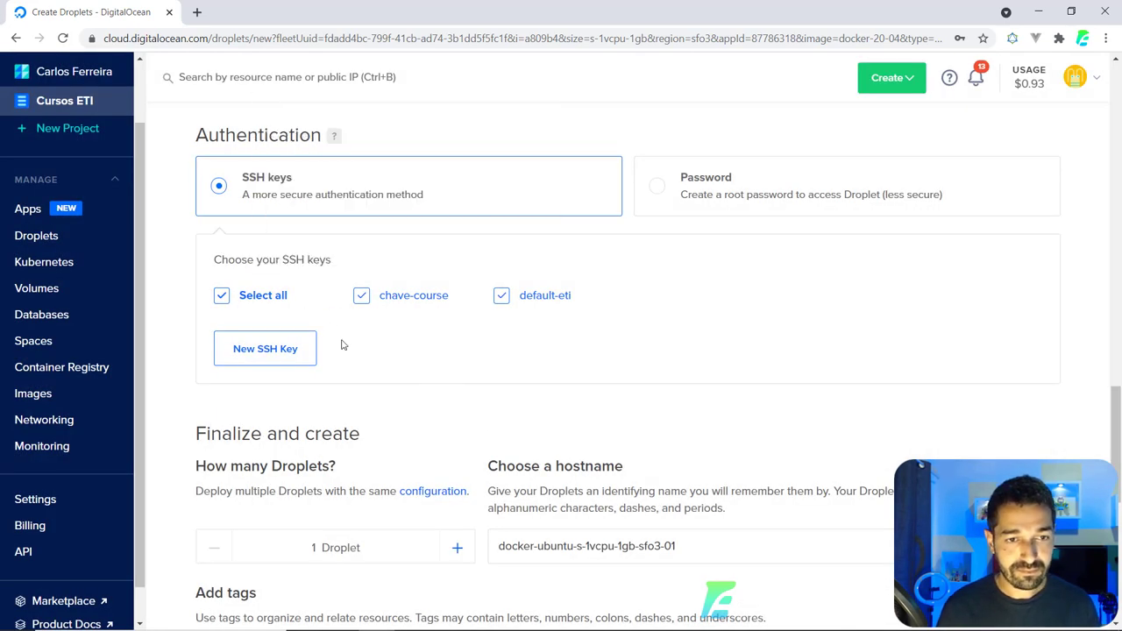
# Step: Deselect the default-eti SSH key for the Droplet and recheck the id_rsa.pub file name in the terminal
pyautogui.click(501, 297)
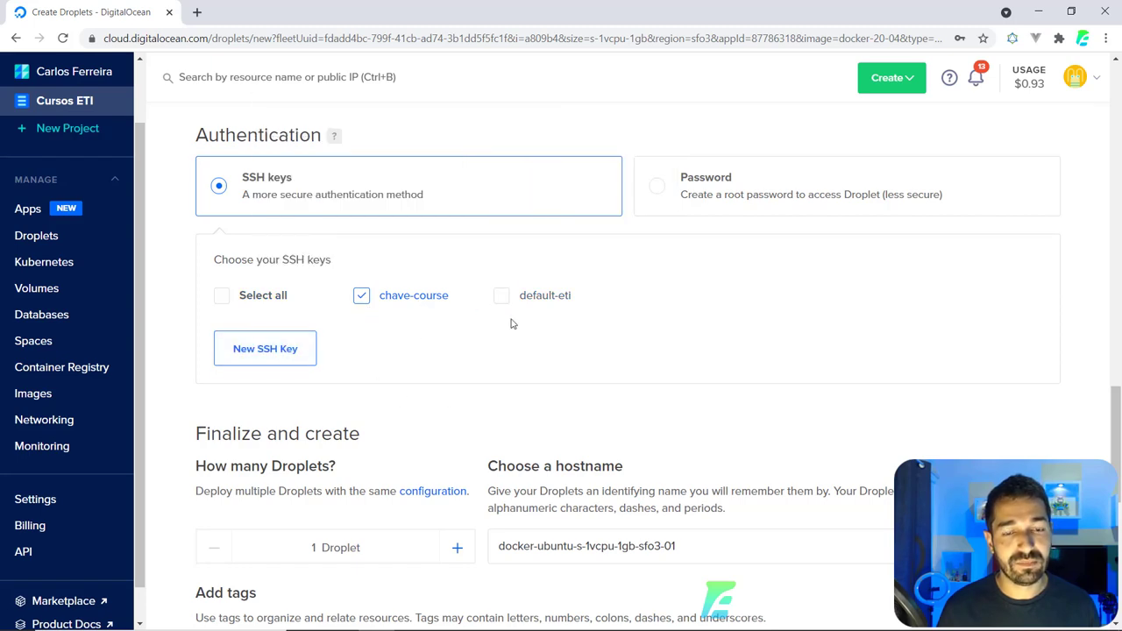
pyautogui.scroll(-1, 405, 405)
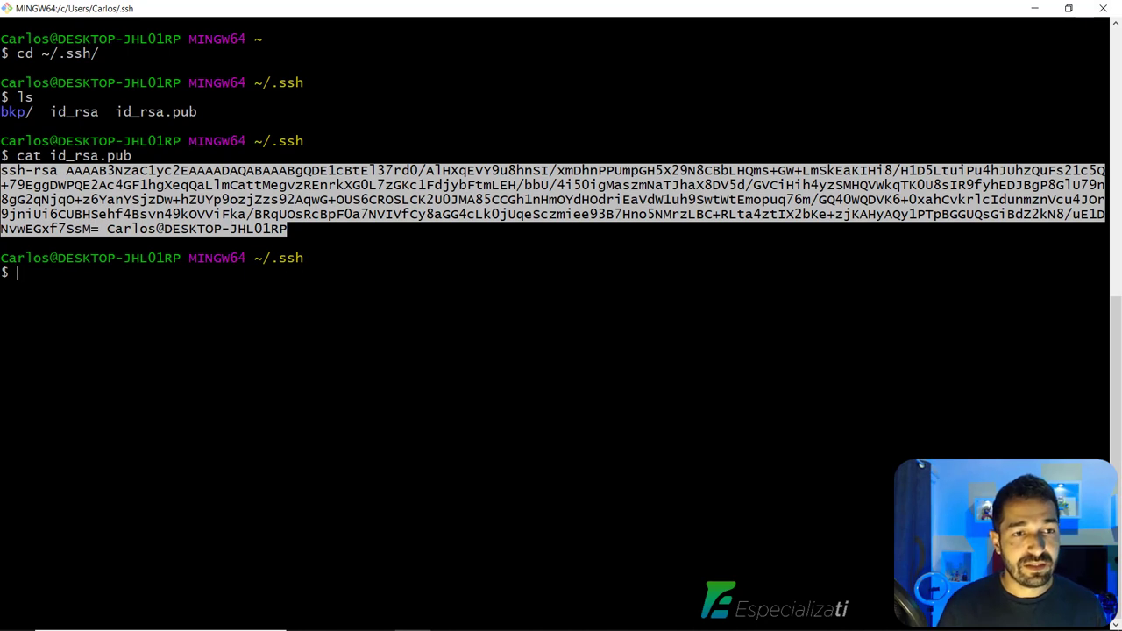
pyautogui.press('Escape')
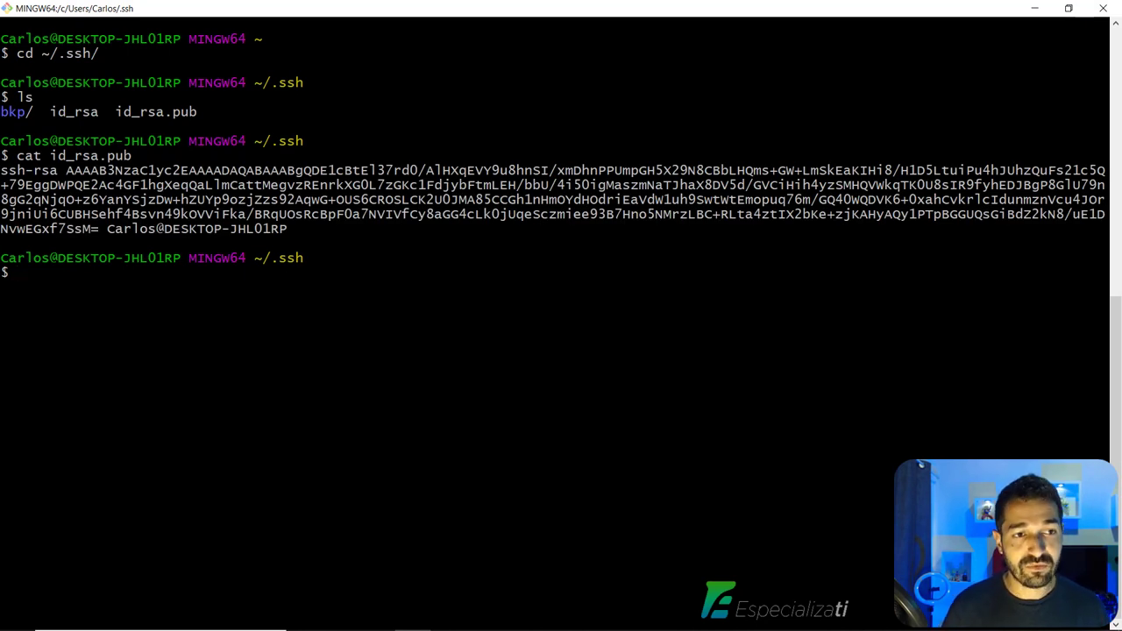
pyautogui.moveTo(50, 155); pyautogui.dragTo(131, 155)
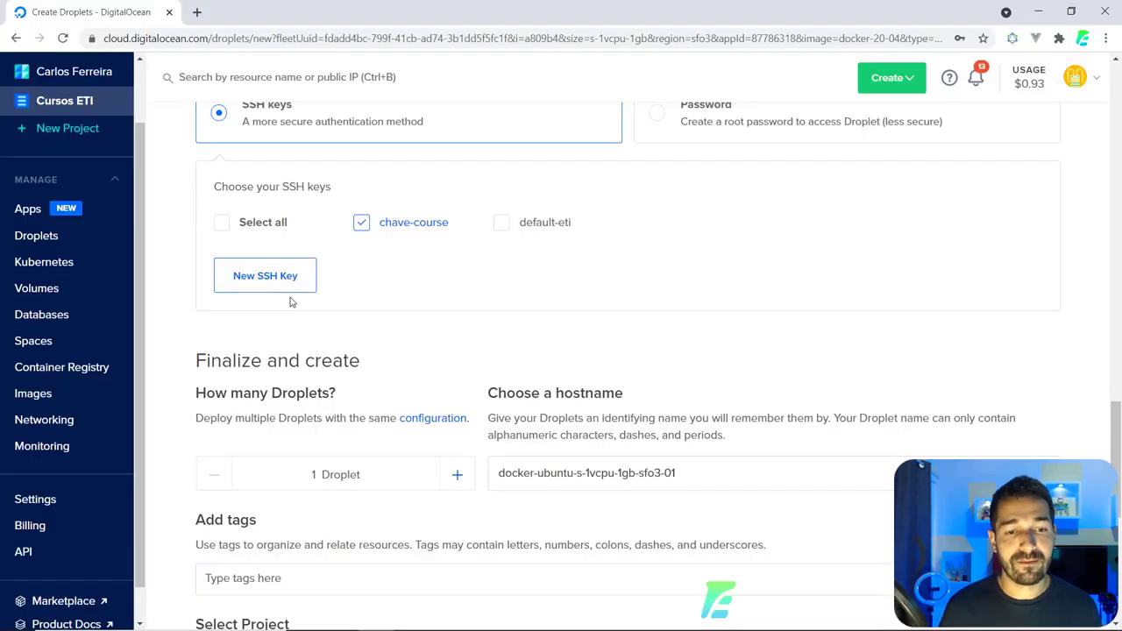
# Step: Set the Droplet's hostname to curso-do in the Finalize and create section
pyautogui.scroll(-2, 290, 303)
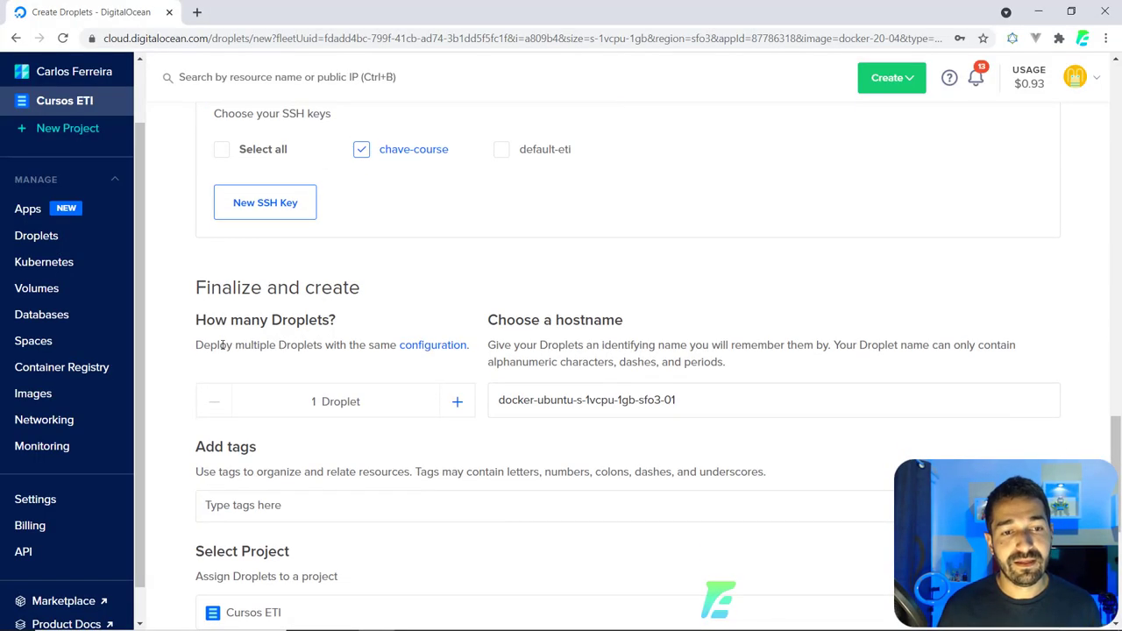
pyautogui.scroll(-3, 278, 348)
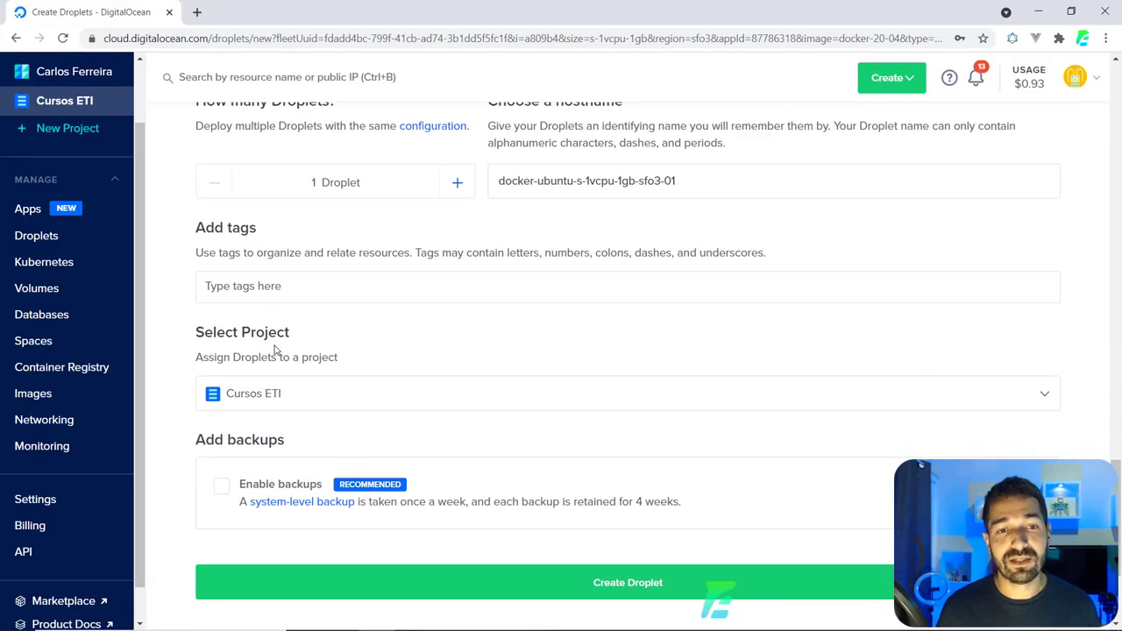
pyautogui.scroll(1, 275, 349)
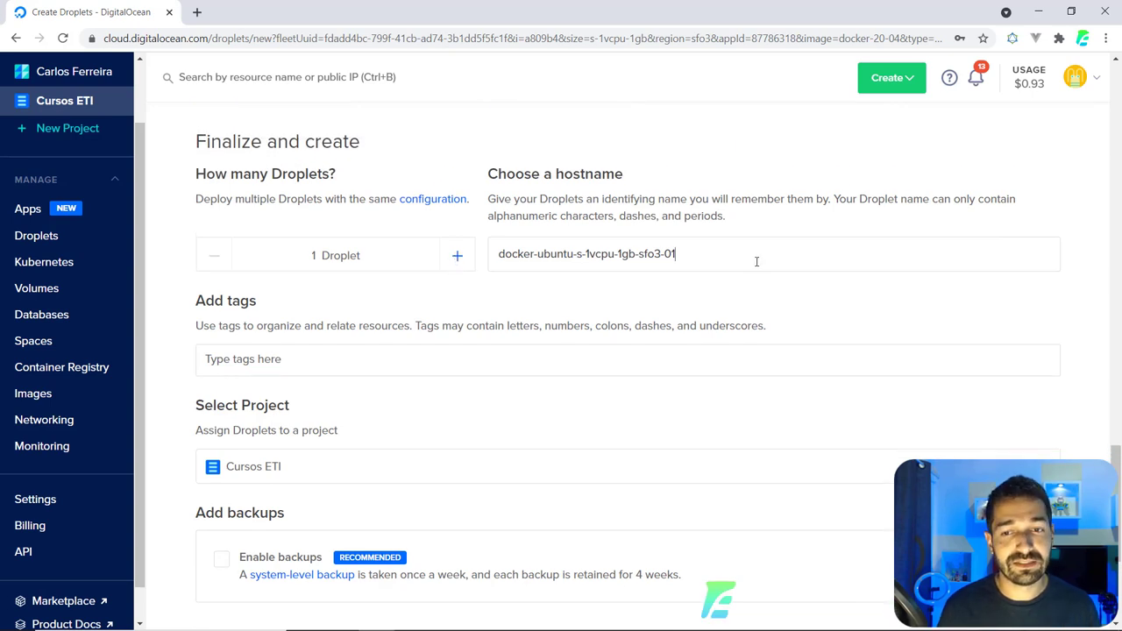
pyautogui.moveTo(757, 257); pyautogui.dragTo(496, 255)
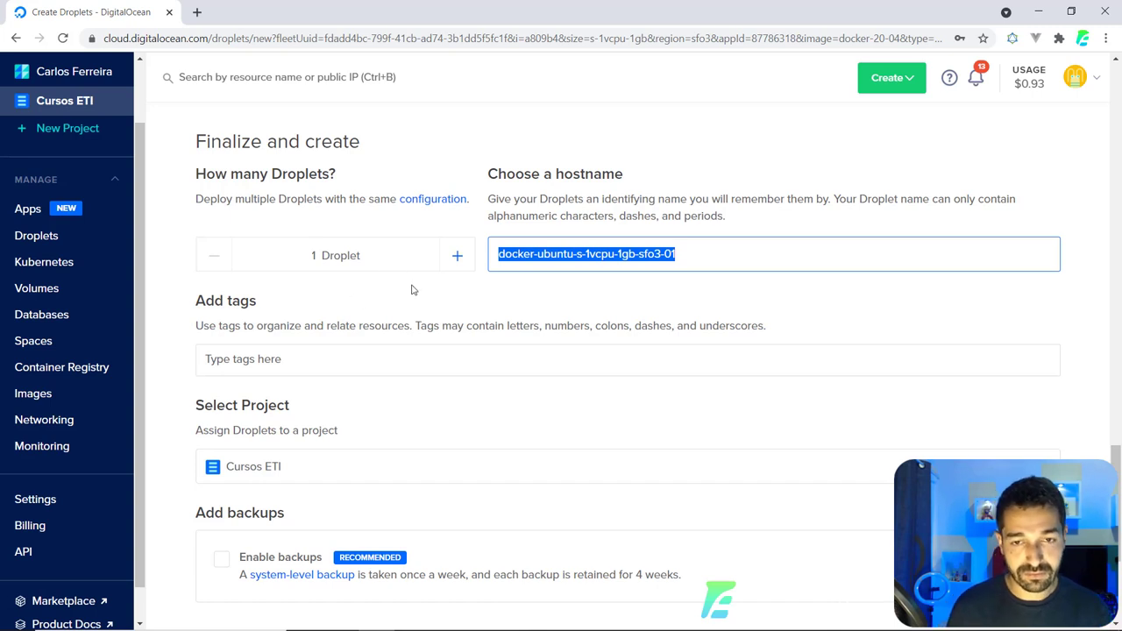
pyautogui.write('curso-do')
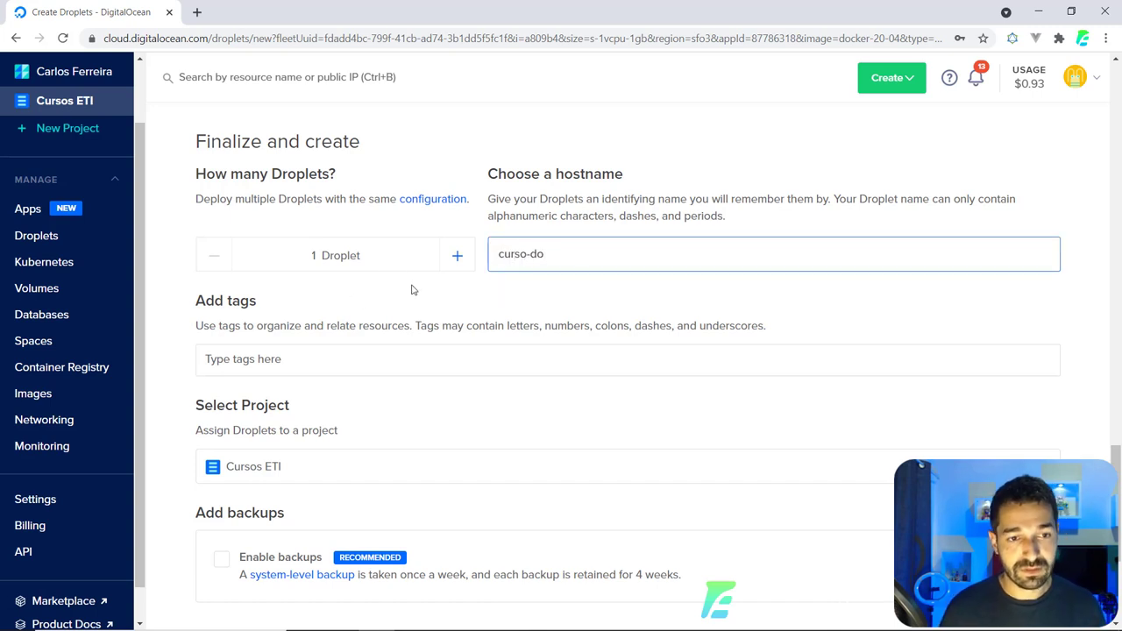
# Step: Create the Droplet in the Cursos ETI project without enabling backups
pyautogui.scroll(-1, 294, 316)
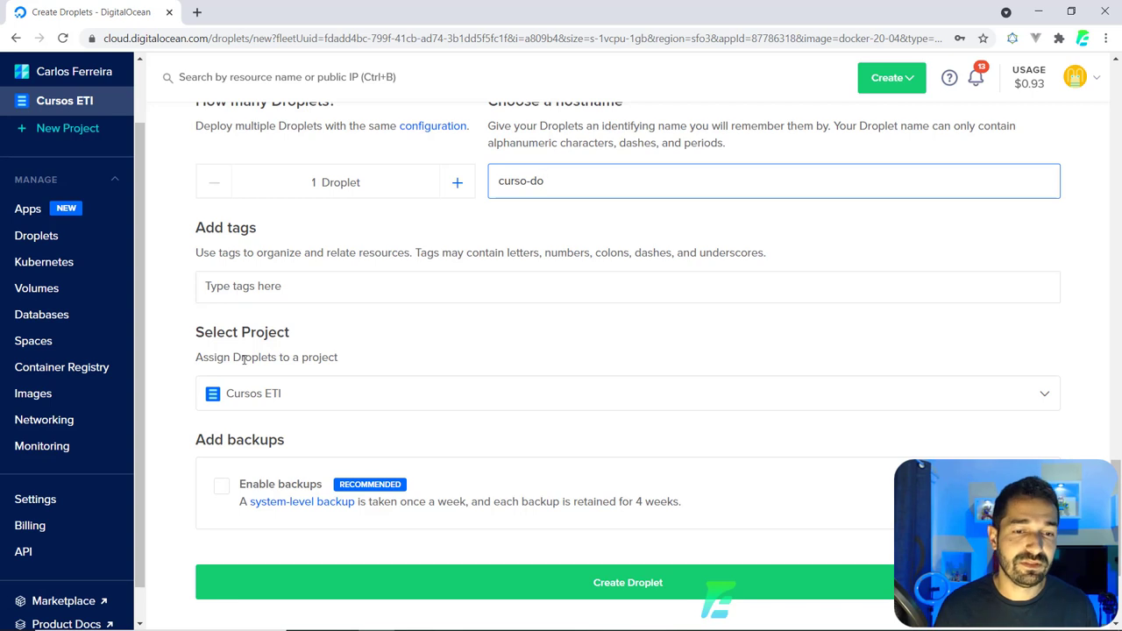
pyautogui.scroll(-2, 238, 289)
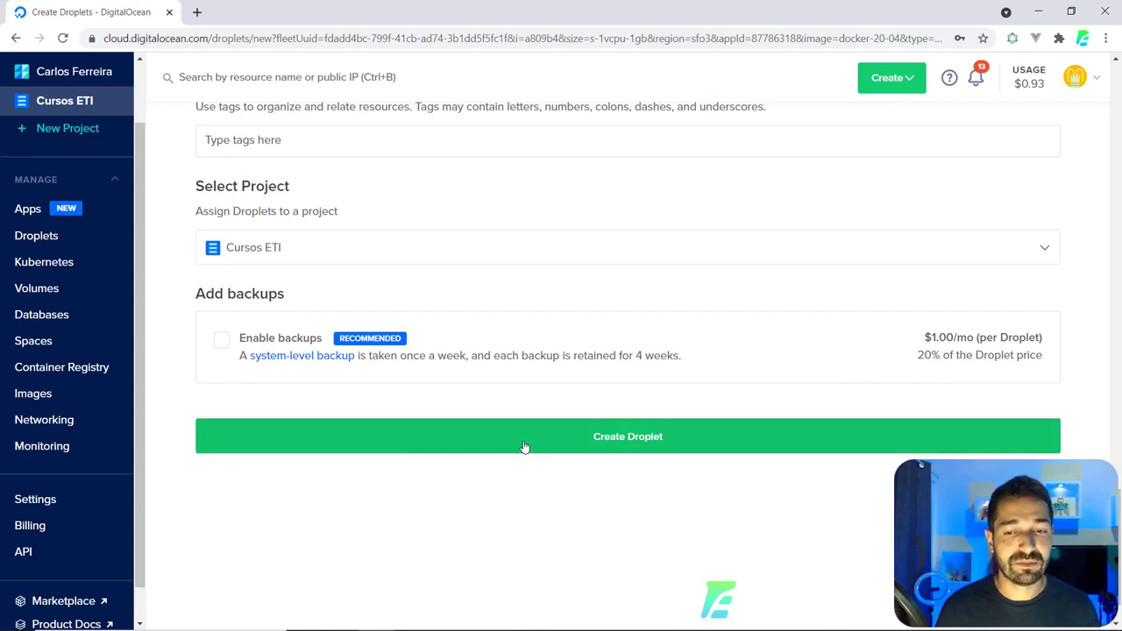
pyautogui.click(628, 438)
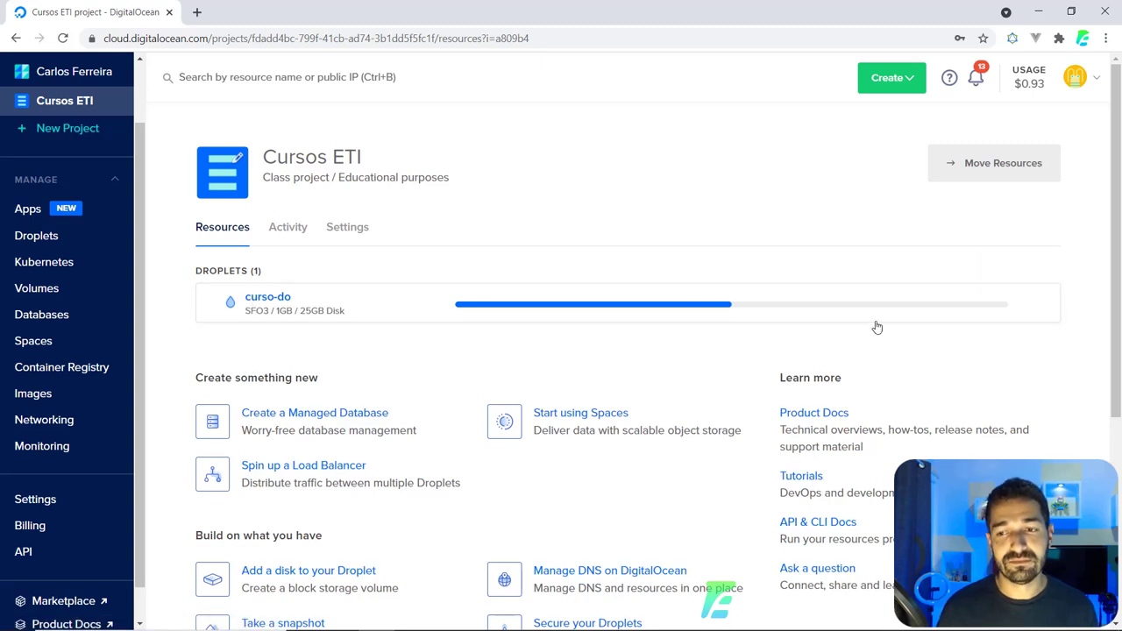
# Step: Open the curso-do Droplet's page and examine its bandwidth, CPU usage and disk I/O graphs
pyautogui.click(267, 298)
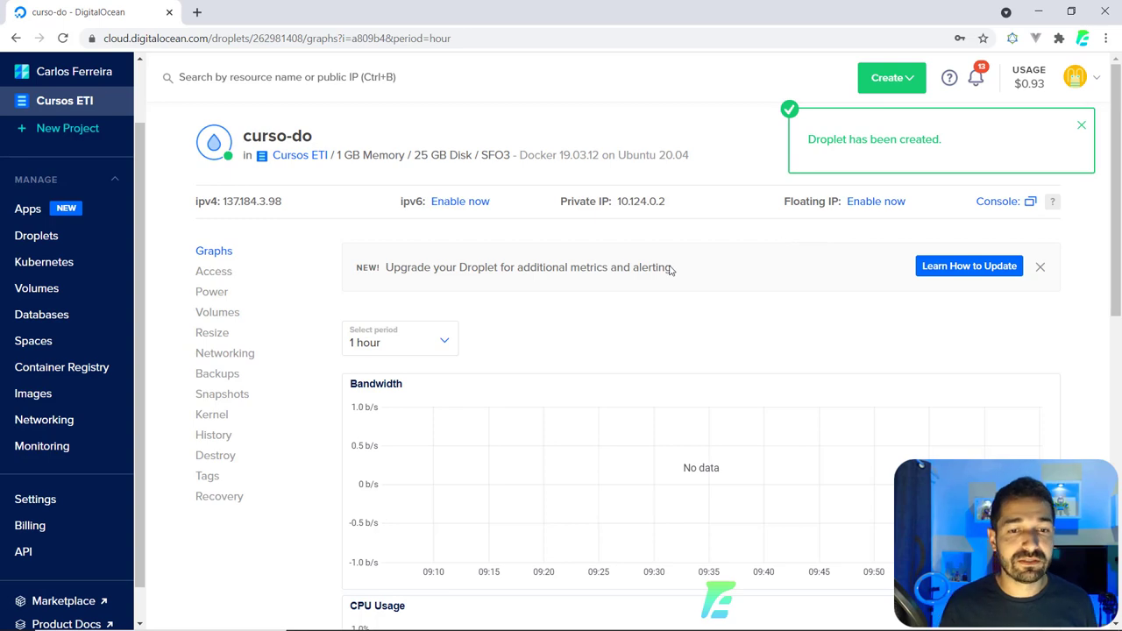
pyautogui.scroll(-3, 484, 310)
pyautogui.scroll(-3, 471, 383)
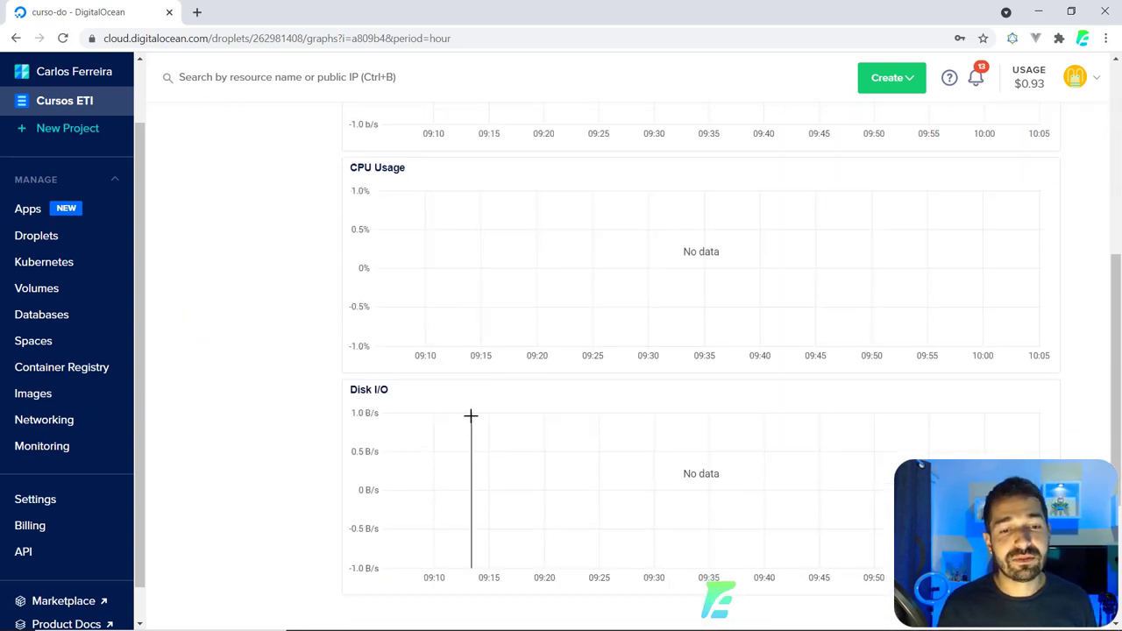
pyautogui.scroll(-3, 471, 415)
pyautogui.scroll(3, 471, 422)
pyautogui.scroll(5, 472, 422)
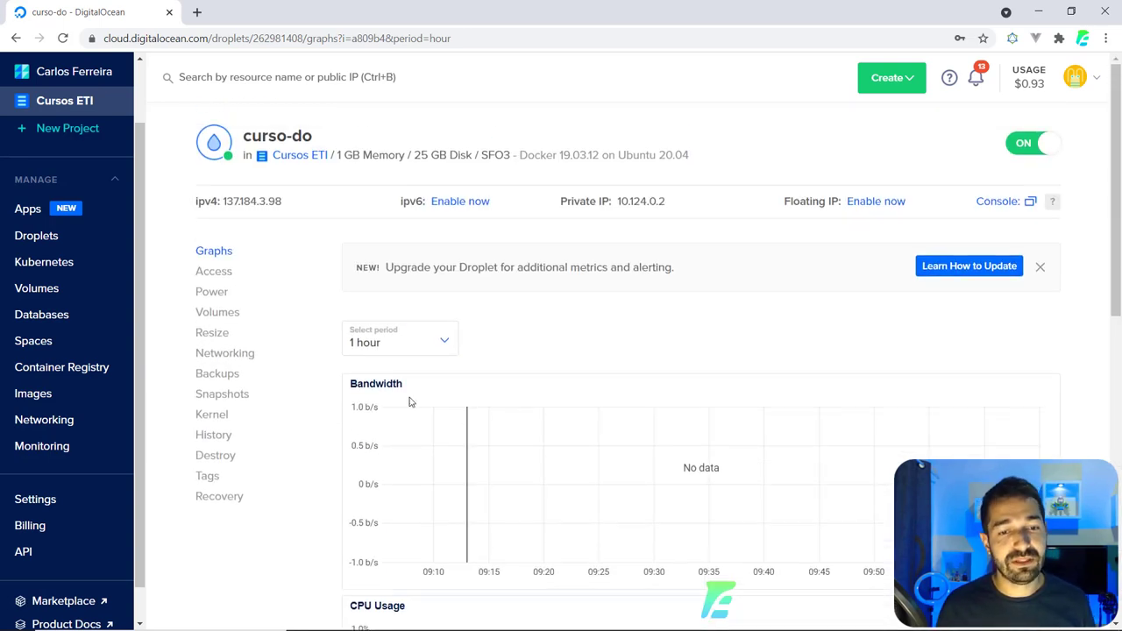
pyautogui.scroll(-2, 408, 401)
pyautogui.scroll(-2, 369, 351)
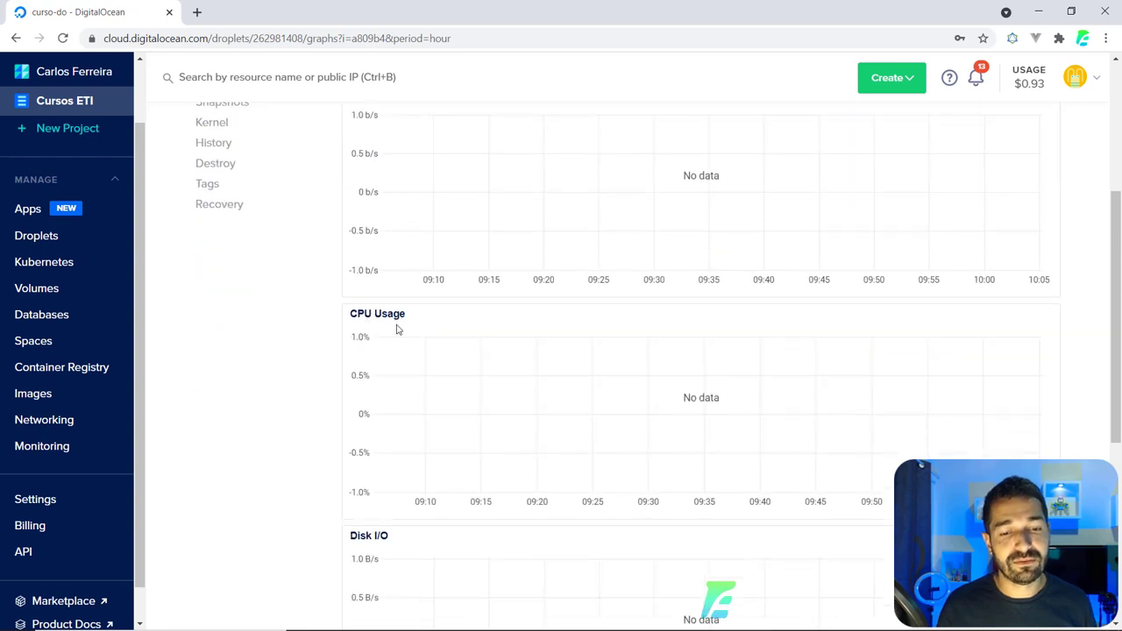
pyautogui.scroll(-3, 377, 329)
pyautogui.scroll(2, 365, 303)
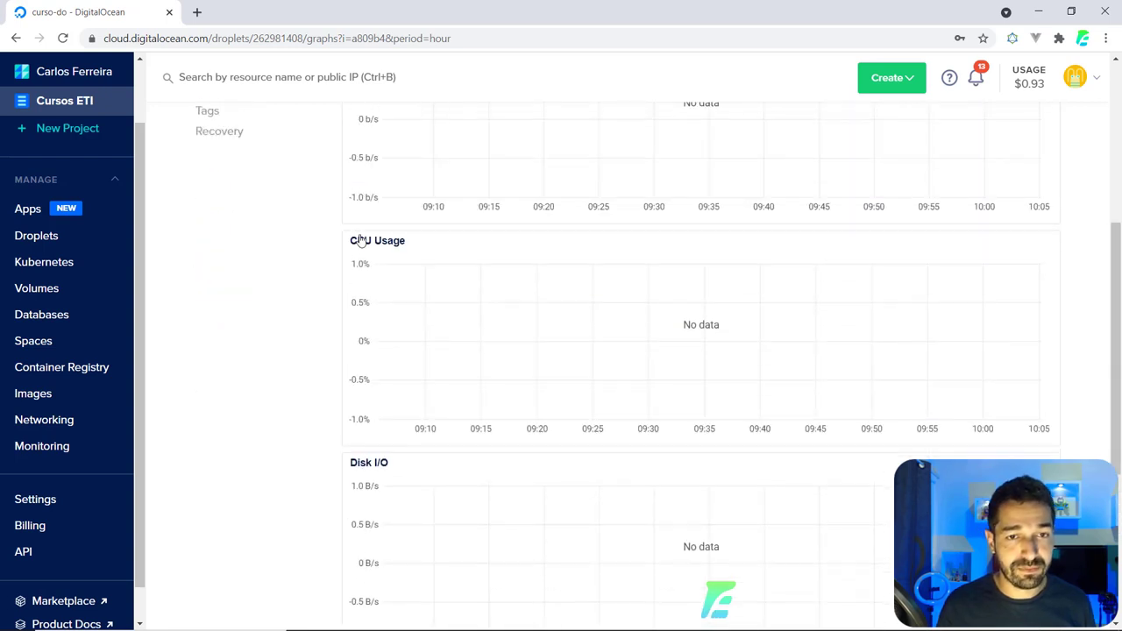
pyautogui.scroll(-2, 350, 395)
pyautogui.scroll(6, 383, 342)
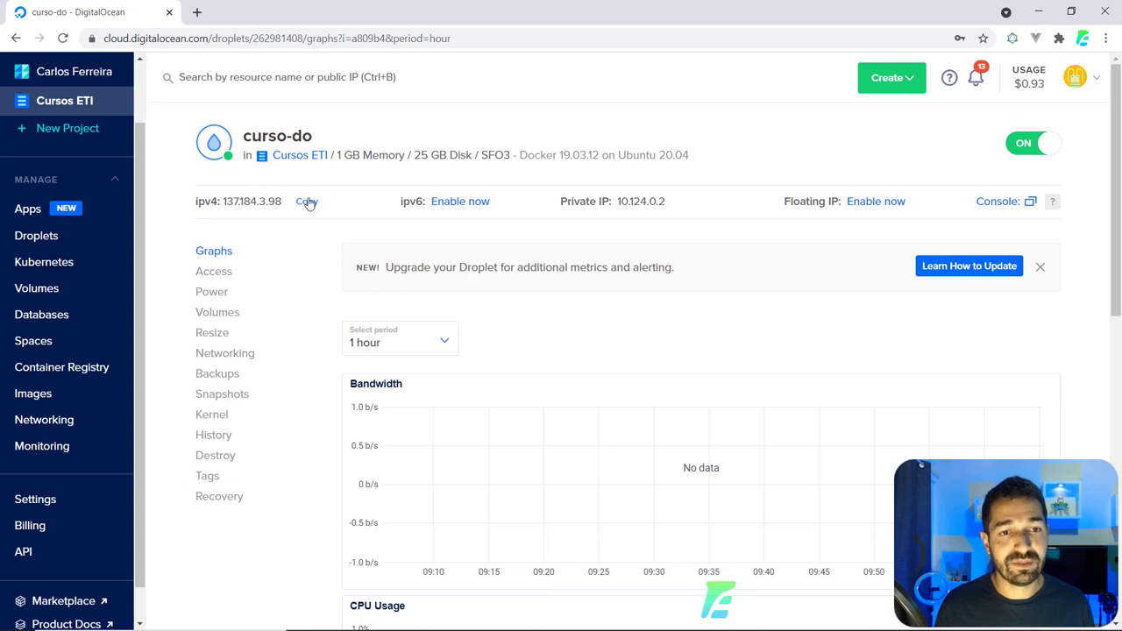
pyautogui.click(308, 203)
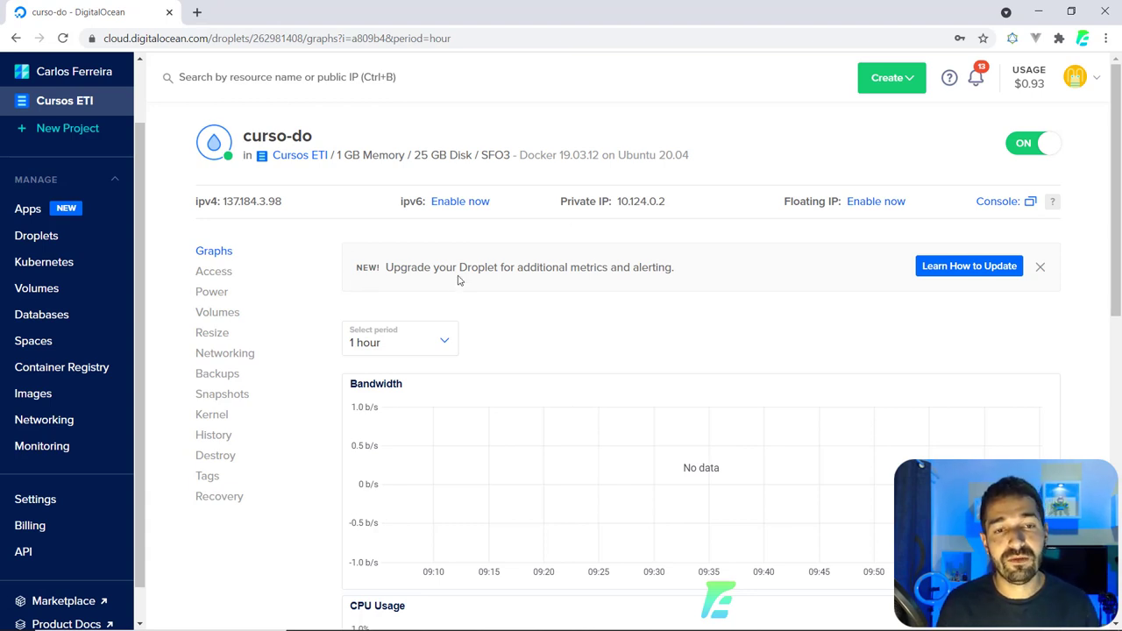
pyautogui.hotkey('alt', 'Tab')
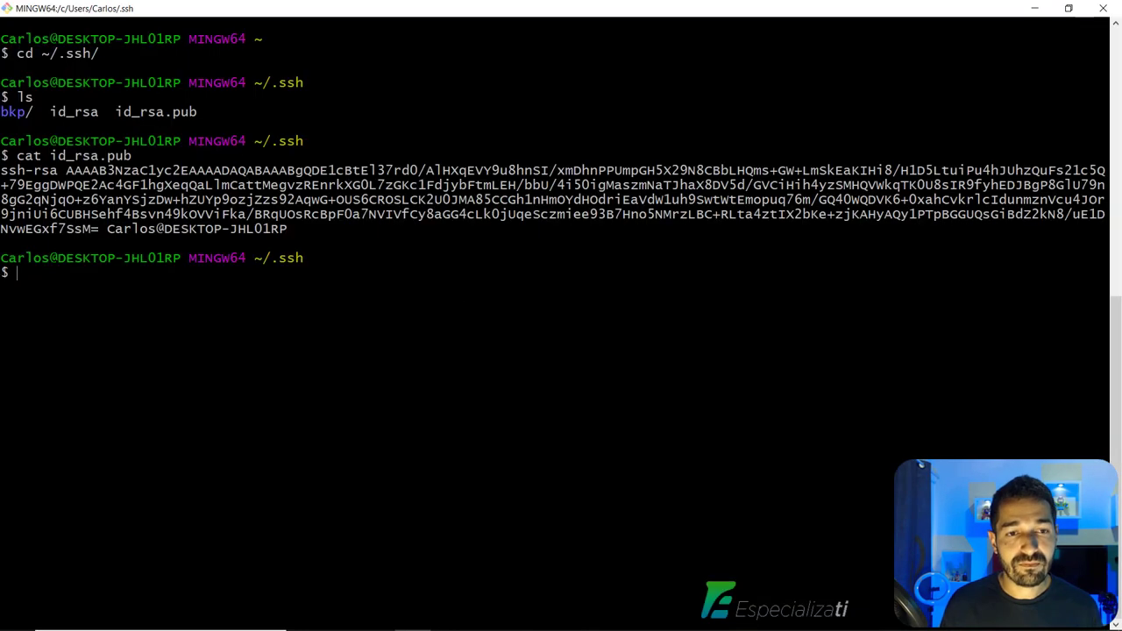
pyautogui.hotkey('ctrl', 'l')
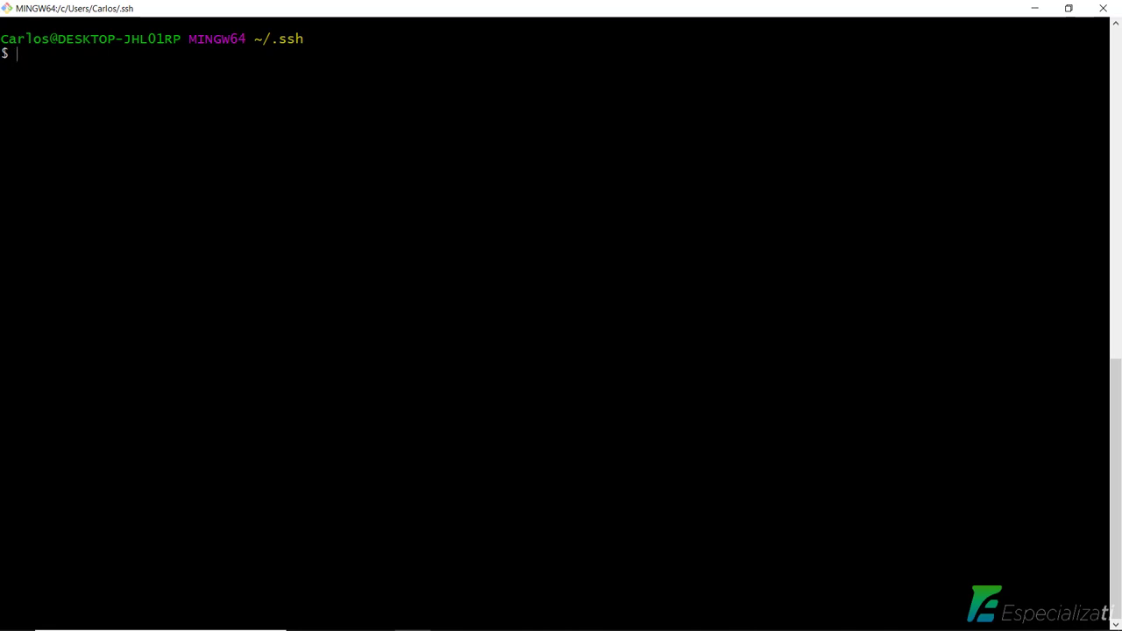
pyautogui.write('ssh')
pyautogui.write('root@137.184.3.98')
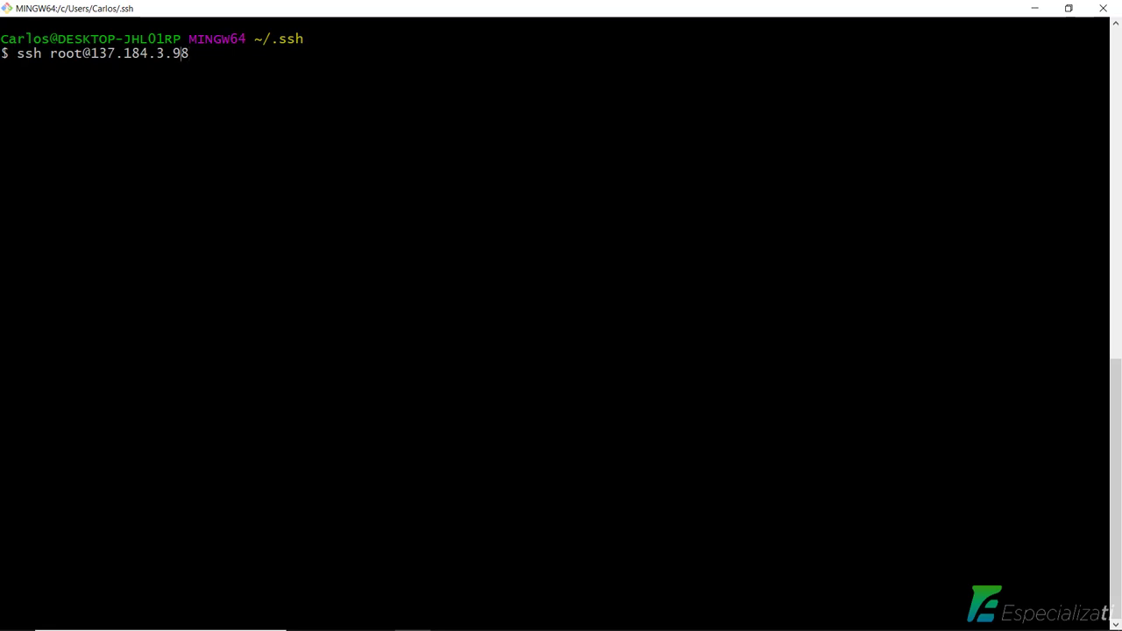
# Step: Insert the -i option with the identity file name id_rsa_23 before the root address in the ssh command
pyautogui.click(116, 53)
pyautogui.write('-i')
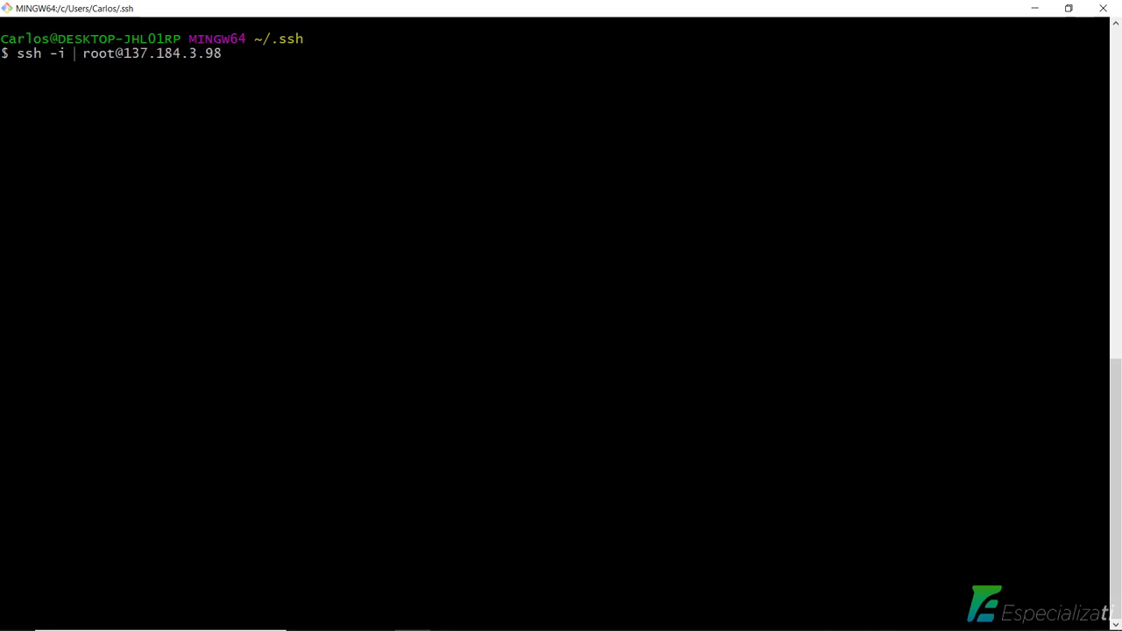
pyautogui.write(' id_rsa')
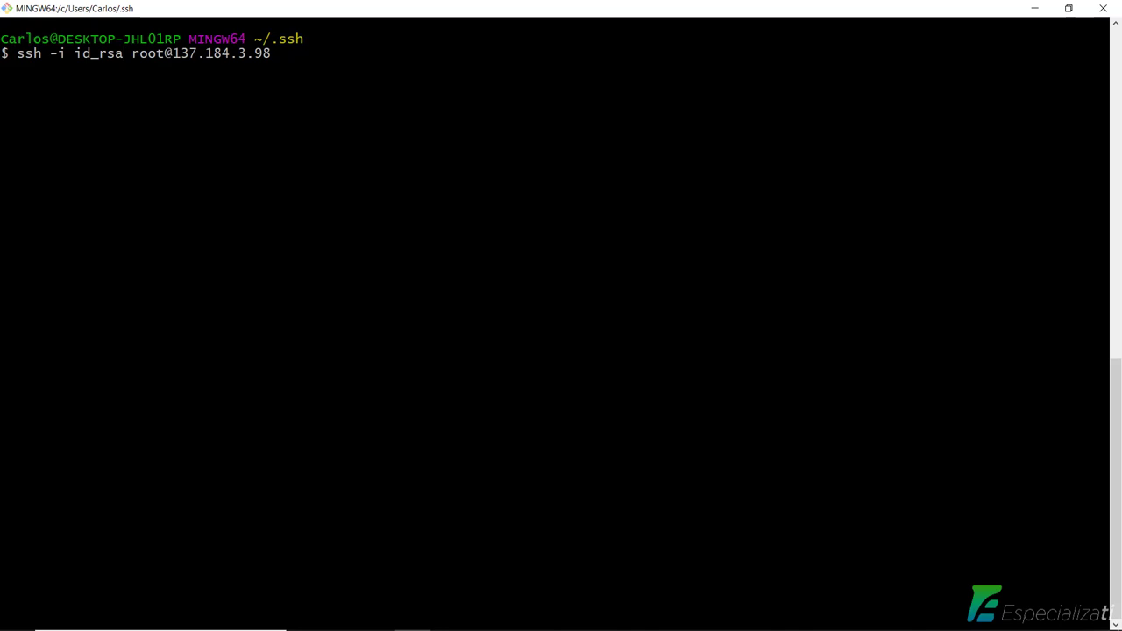
pyautogui.write('_23')
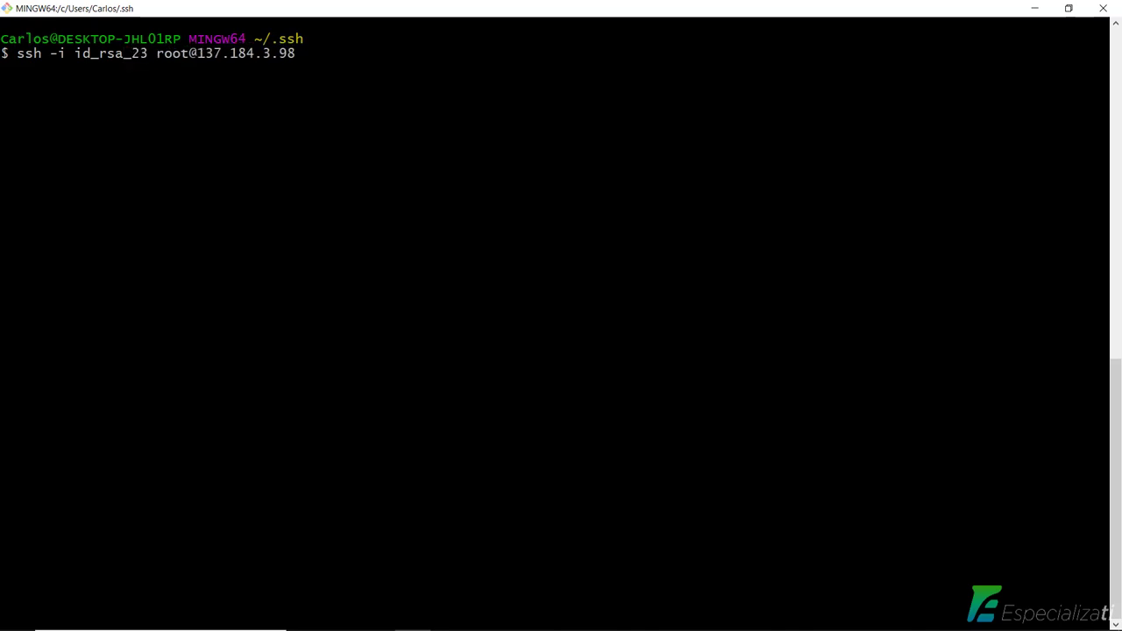
pyautogui.press('BackSpace')
pyautogui.press('BackSpace')
pyautogui.press('BackSpace')
pyautogui.press('BackSpace')
pyautogui.press('BackSpace')
pyautogui.press('BackSpace')
pyautogui.press('BackSpace')
pyautogui.press('BackSpace')
pyautogui.press('BackSpace')
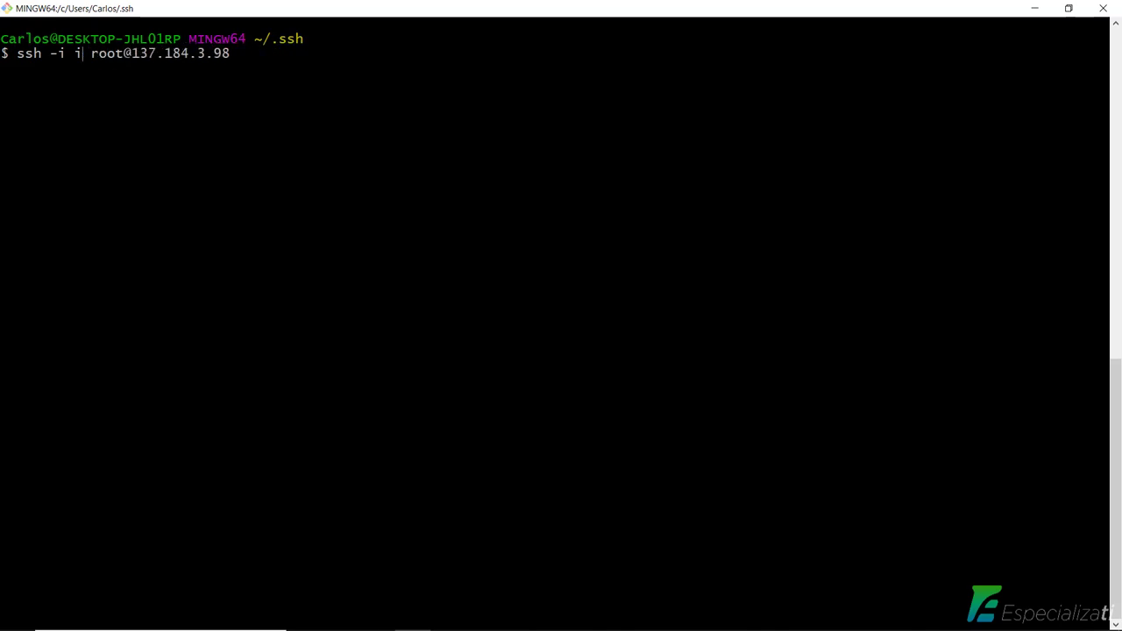
pyautogui.press('BackSpace')
pyautogui.press('BackSpace')
pyautogui.press('BackSpace')
pyautogui.press('BackSpace')
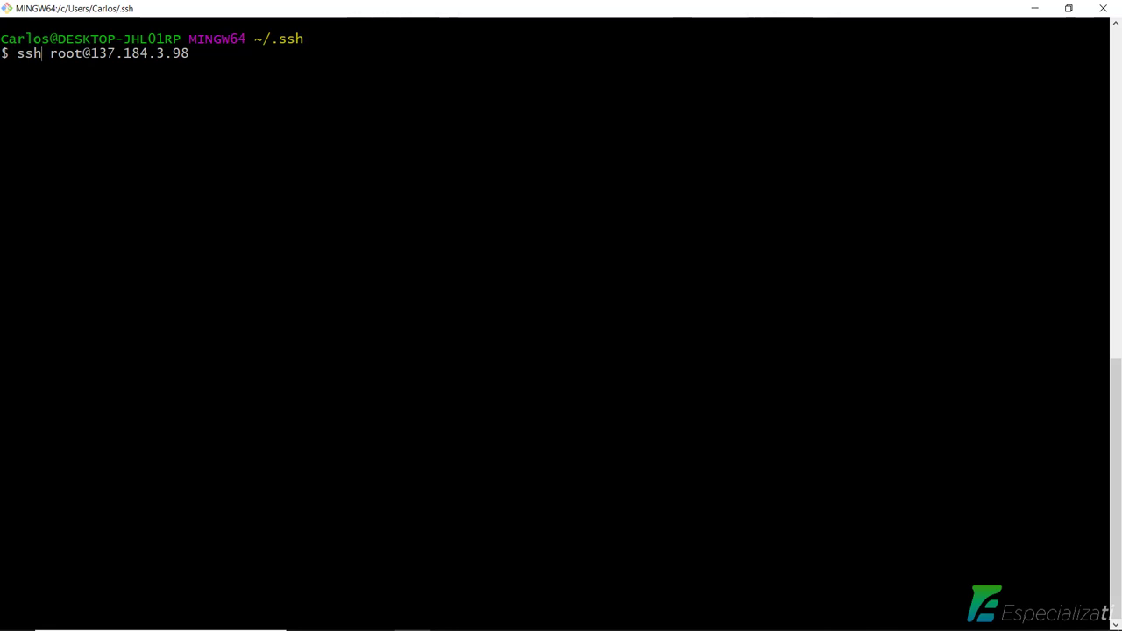
pyautogui.press('Return')
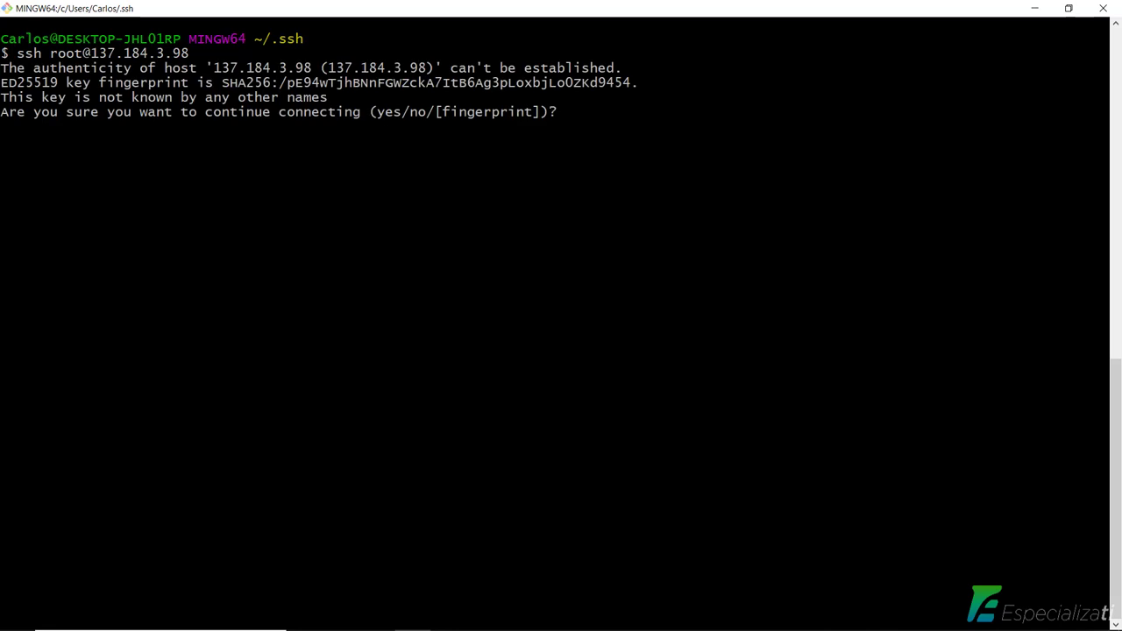
# Step: Answer yes to continue connecting to the unknown host, and clear the terminal once logged in to the Droplet
pyautogui.moveTo(8, 111); pyautogui.dragTo(267, 113)
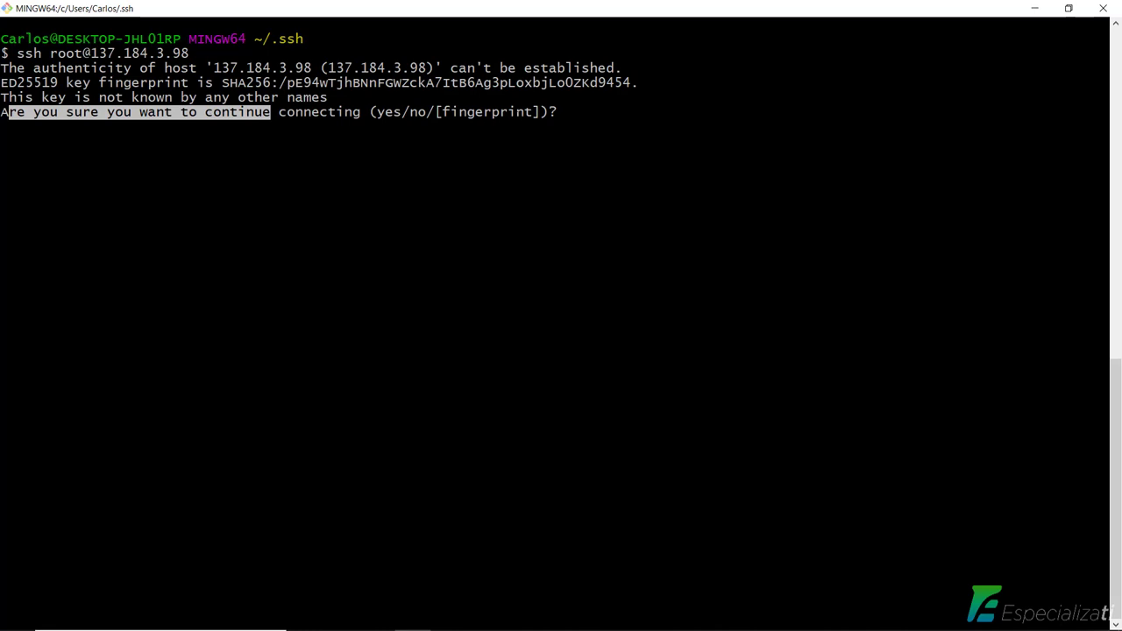
pyautogui.click(268, 112)
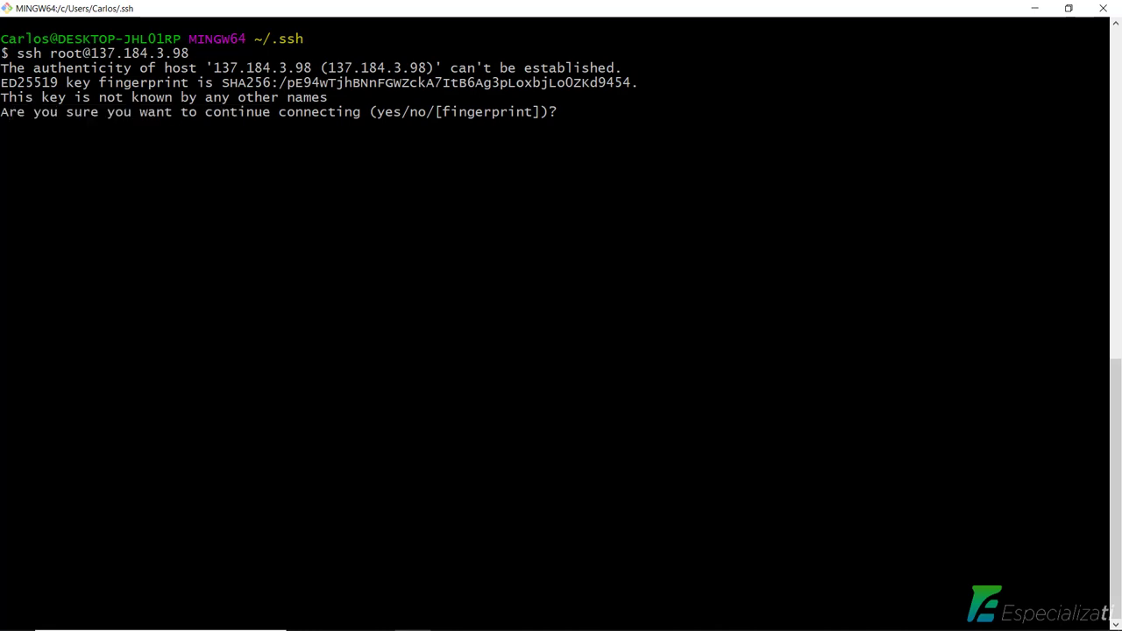
pyautogui.write('yes')
pyautogui.press('Return')
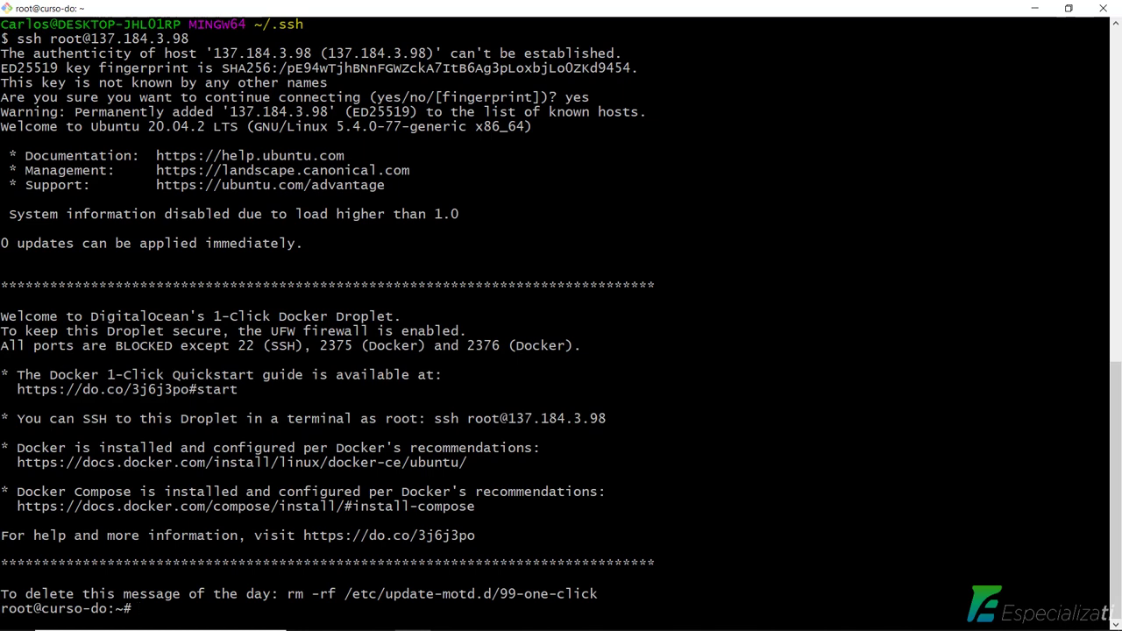
pyautogui.moveTo(254, 23); pyautogui.dragTo(298, 24)
pyautogui.click(298, 24)
pyautogui.hotkey('ctrl', 'l')
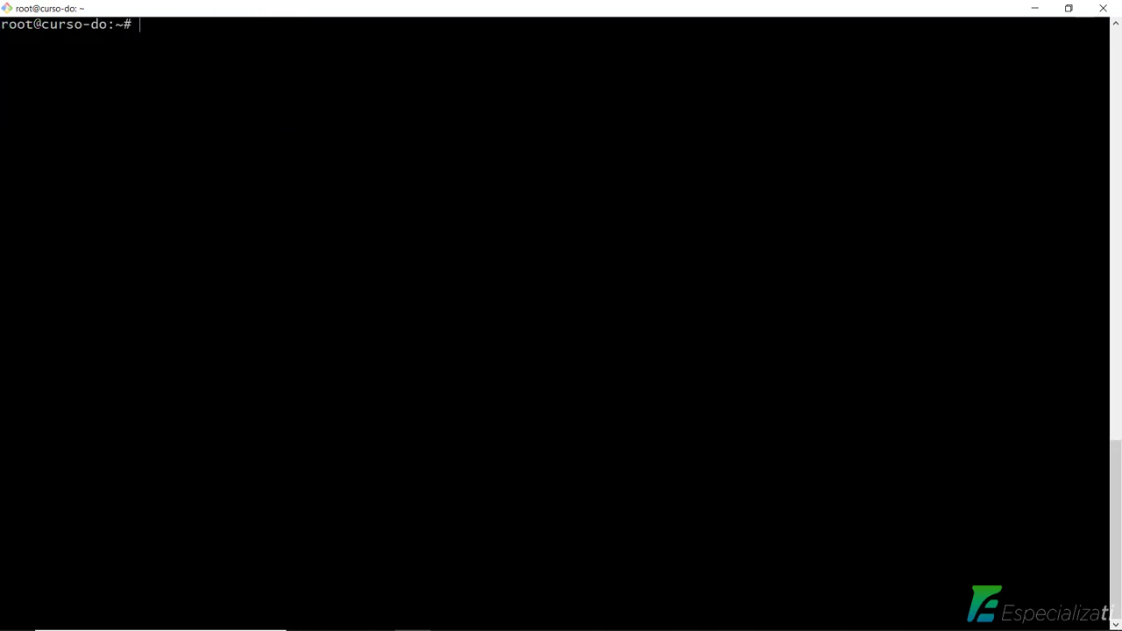